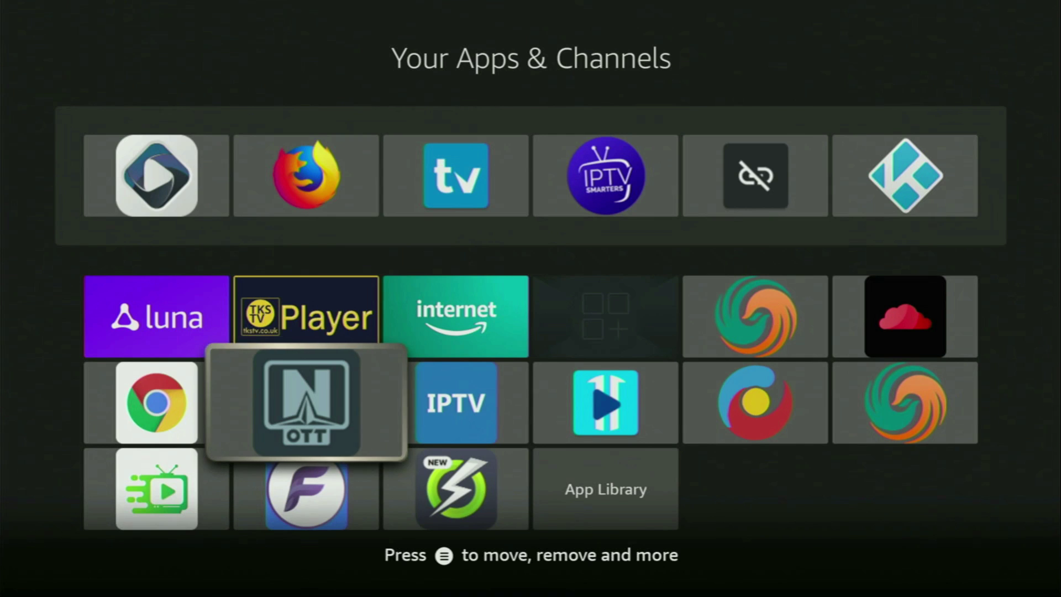
Step: Launch OTT Navigator and move down to the Providers list option
{"action": "key", "text": "Return"}
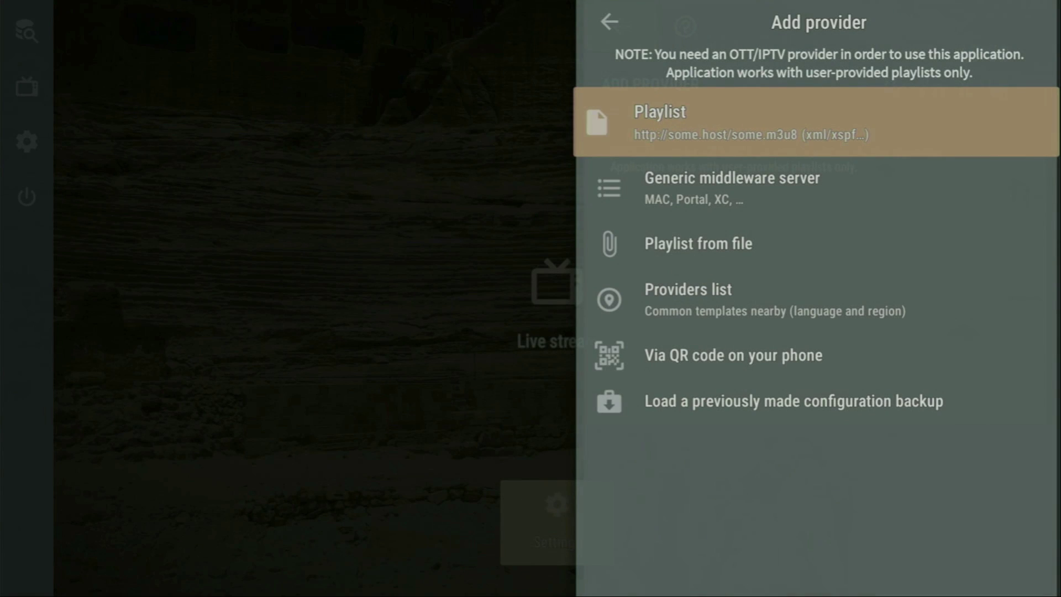
{"action": "key", "text": "Down"}
{"action": "key", "text": "Down"}
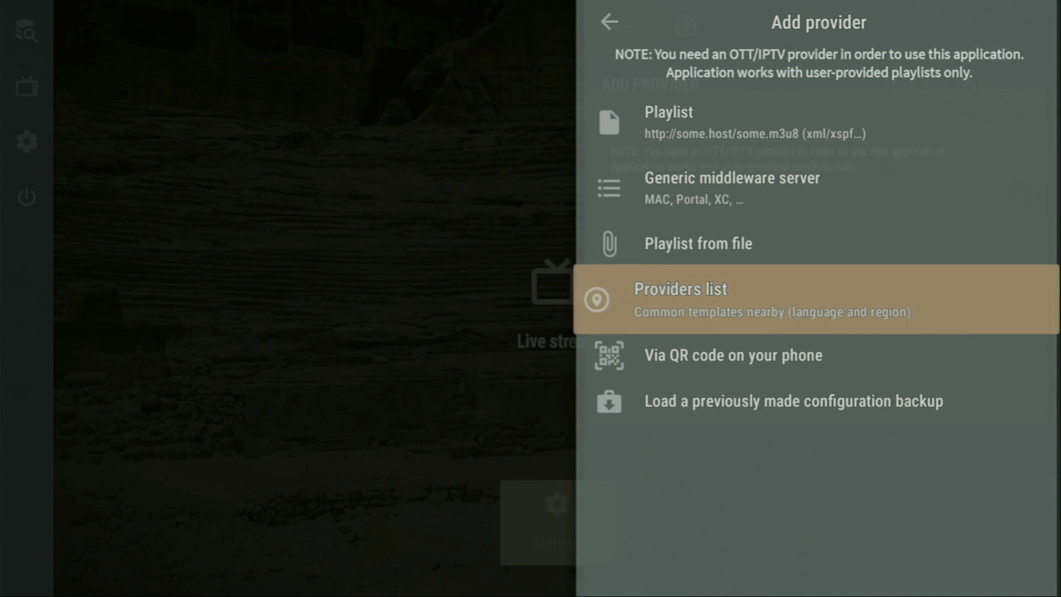
{"action": "key", "text": "Down"}
{"action": "key", "text": "Down"}
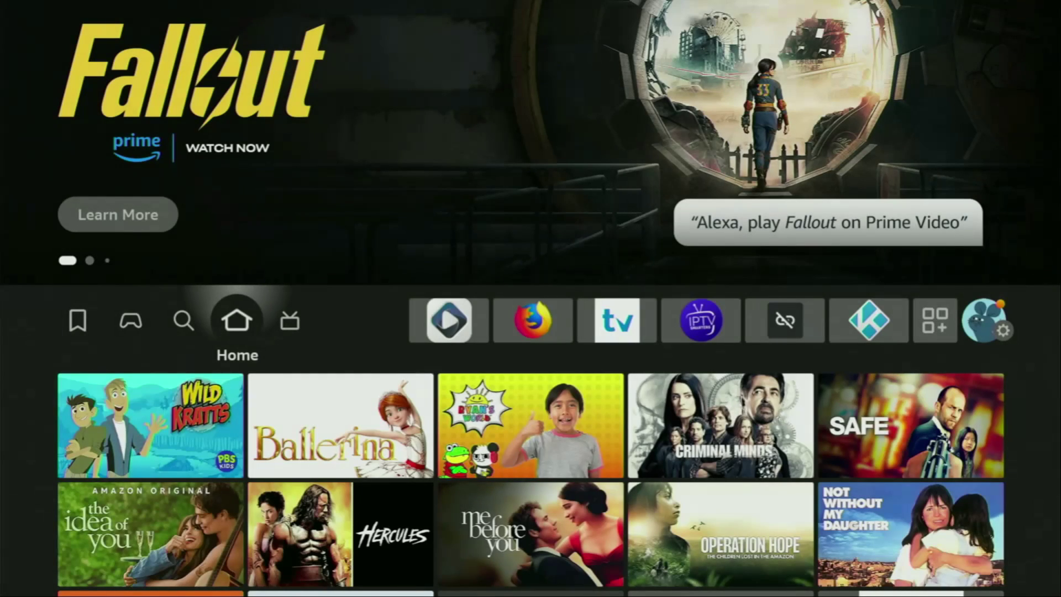
Step: On the Find page, search 'Do' and highlight the Downloader suggestion
{"action": "key", "text": "Left"}
{"action": "key", "text": "Down"}
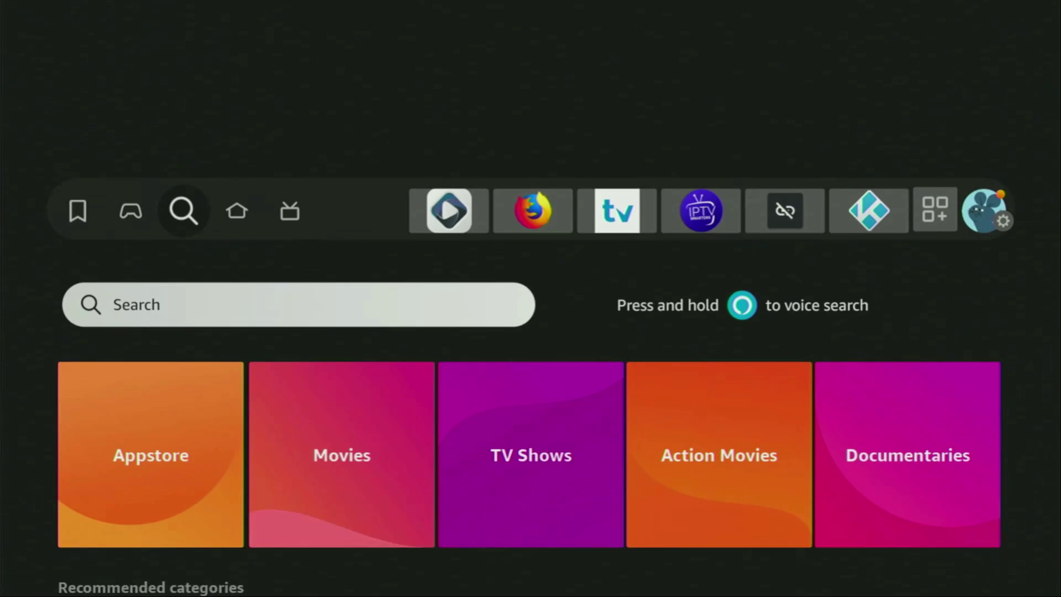
{"action": "key", "text": "Return"}
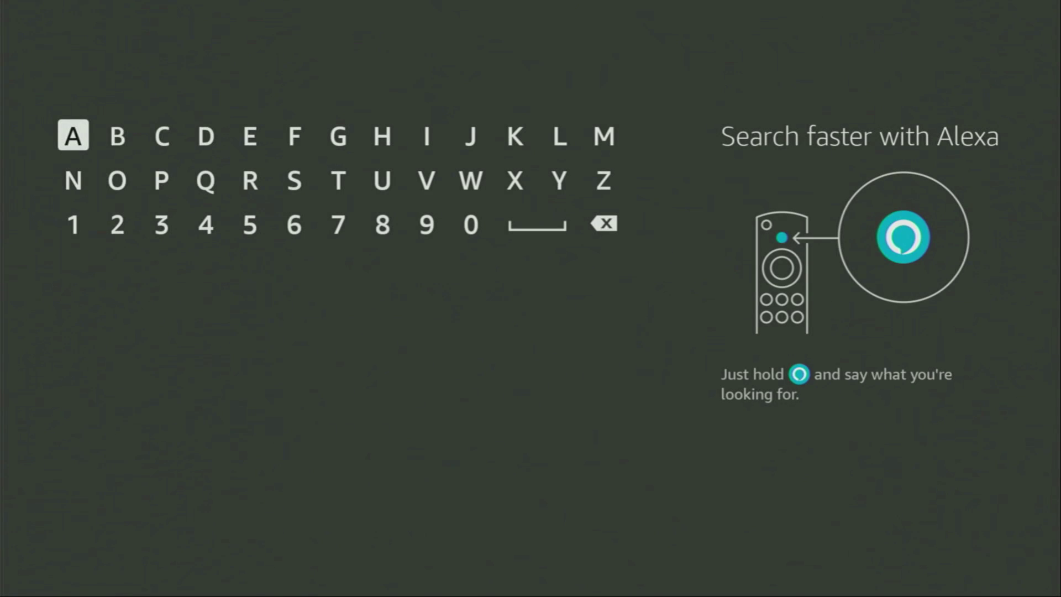
{"action": "key", "text": "Right"}
{"action": "key", "text": "Right"}
{"action": "key", "text": "Right"}
{"action": "key", "text": "Return"}
{"action": "key", "text": "Down"}
{"action": "key", "text": "Left"}
{"action": "key", "text": "Left"}
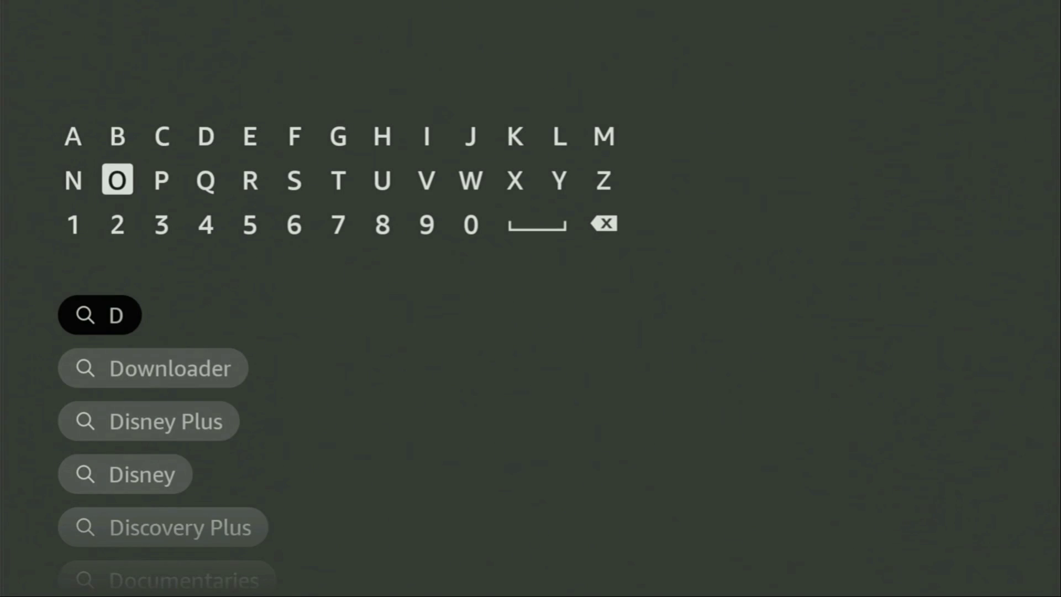
{"action": "key", "text": "Return"}
{"action": "key", "text": "Down"}
{"action": "key", "text": "Down"}
{"action": "key", "text": "Down"}
{"action": "key", "text": "Down"}
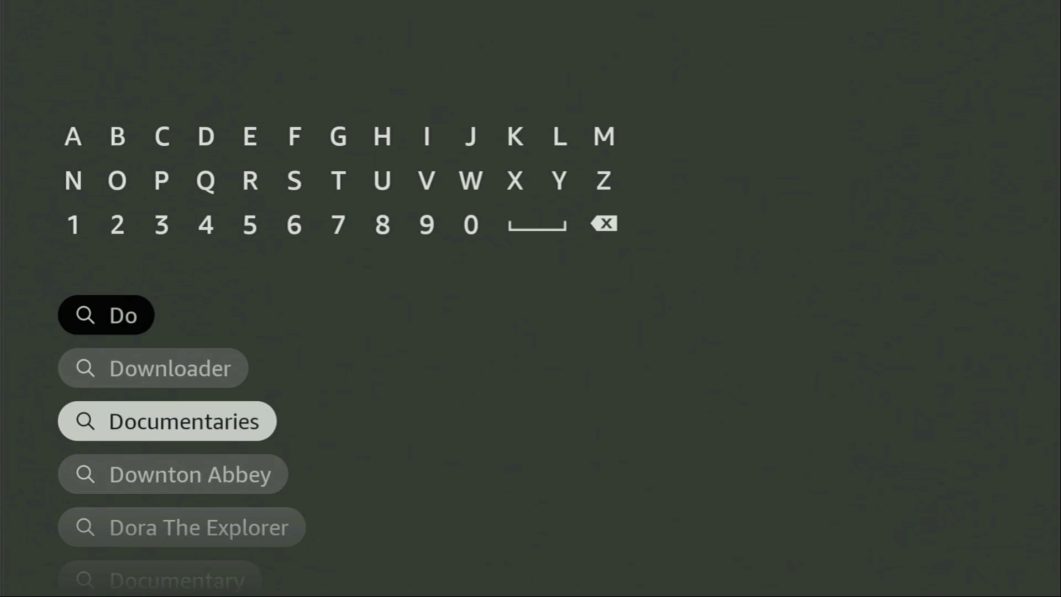
{"action": "key", "text": "Up"}
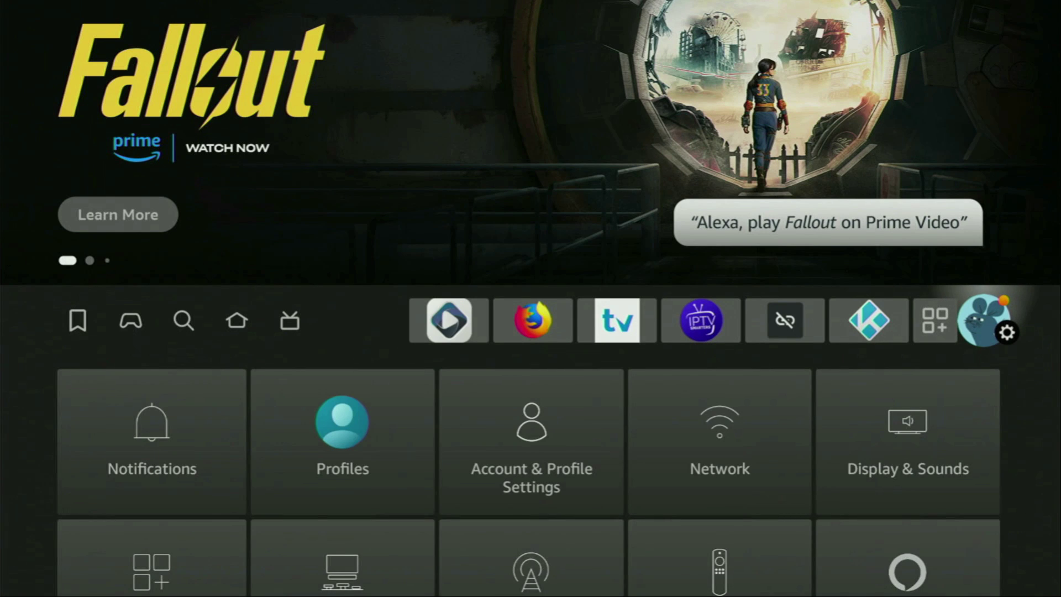
Step: Open My Fire TV from the Settings grid and highlight Developer options
{"action": "key", "text": "Down"}
{"action": "key", "text": "Down"}
{"action": "key", "text": "Down"}
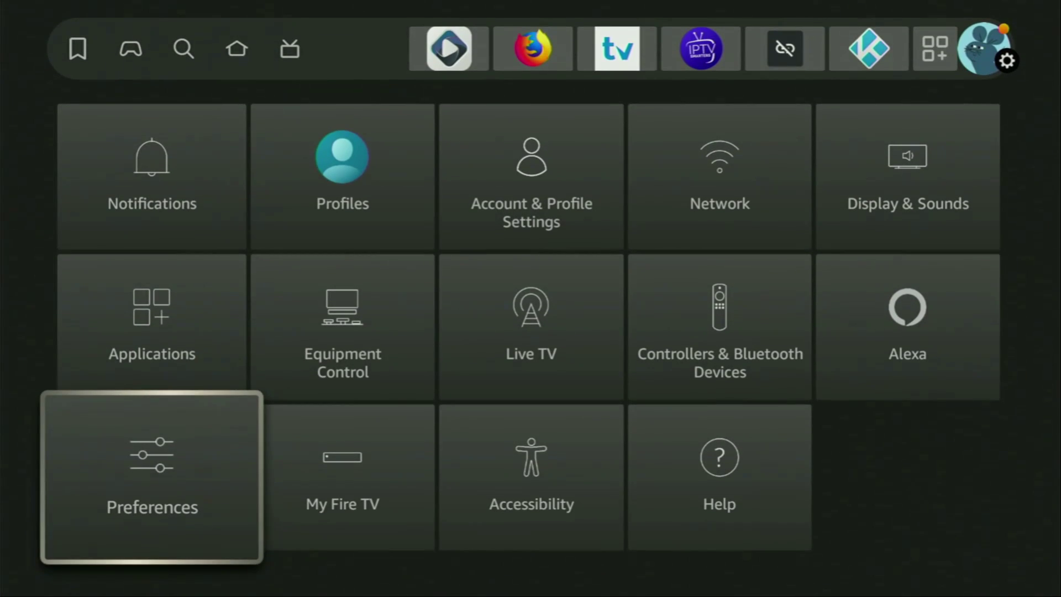
{"action": "key", "text": "Right"}
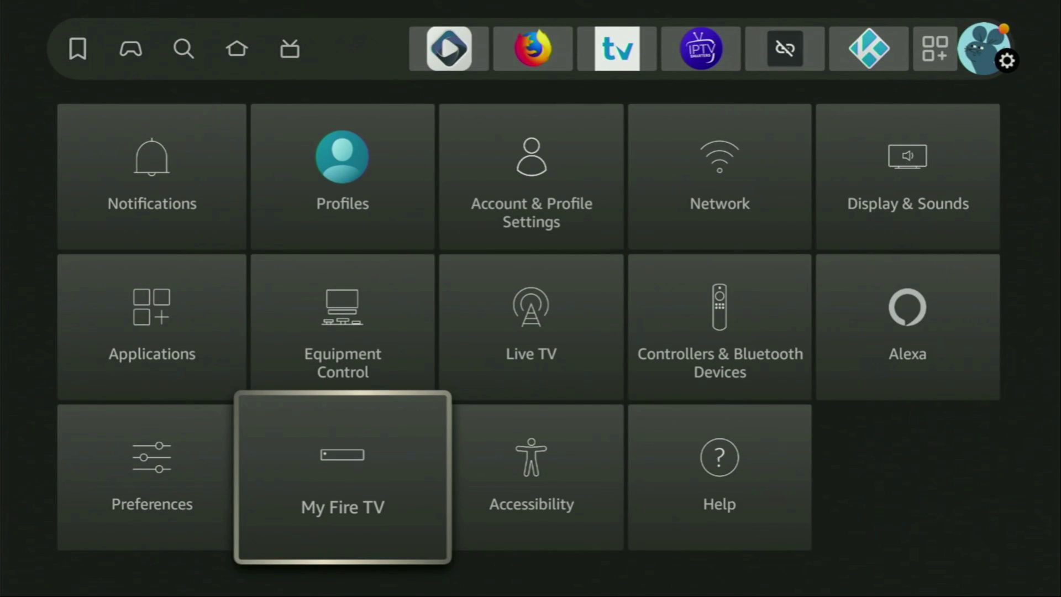
{"action": "key", "text": "Return"}
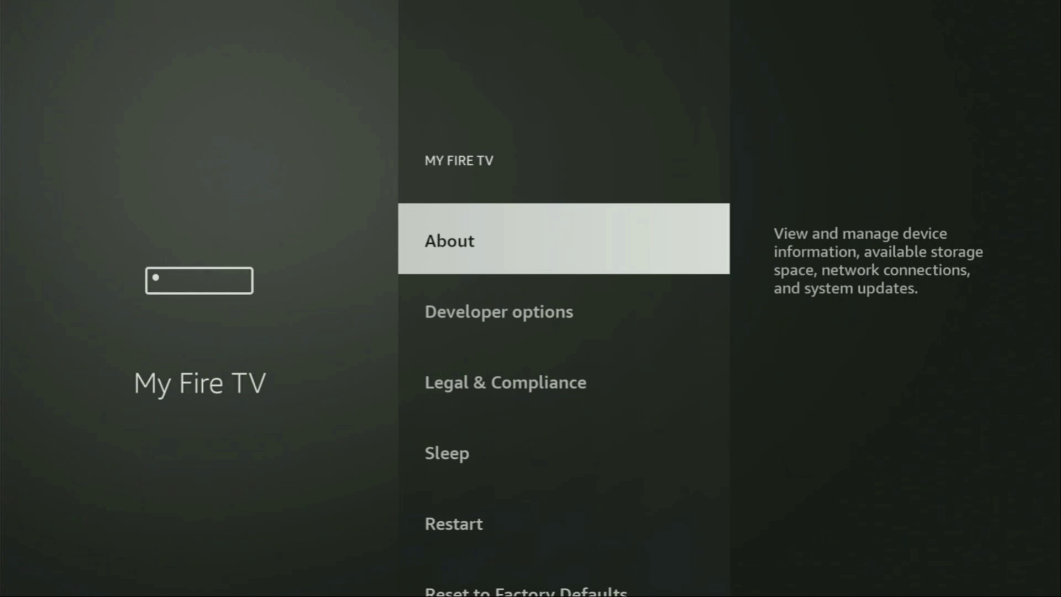
{"action": "key", "text": "Down"}
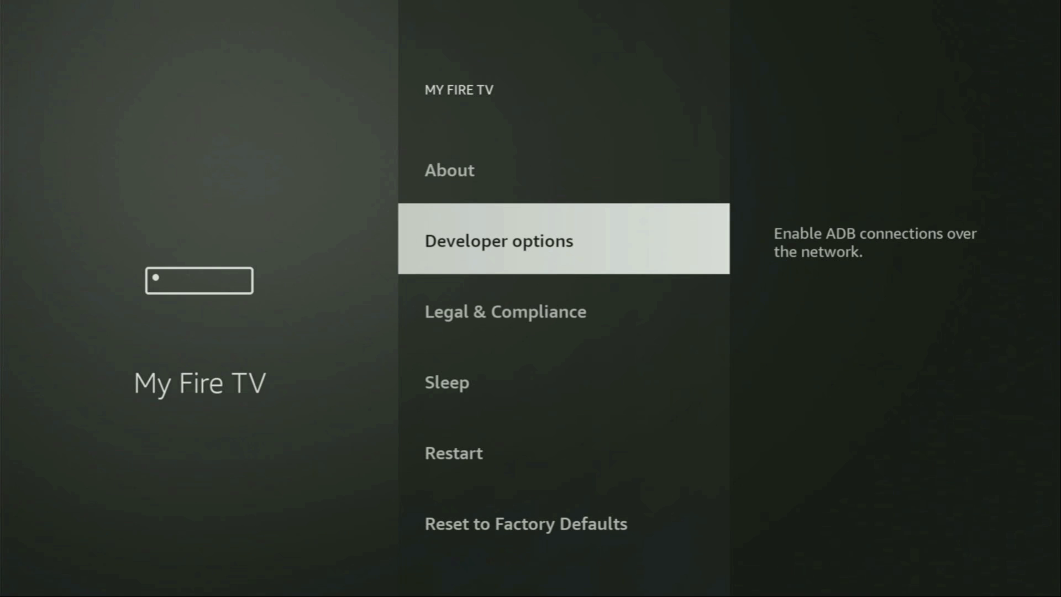
{"action": "key", "text": "Up"}
{"action": "key", "text": "Return"}
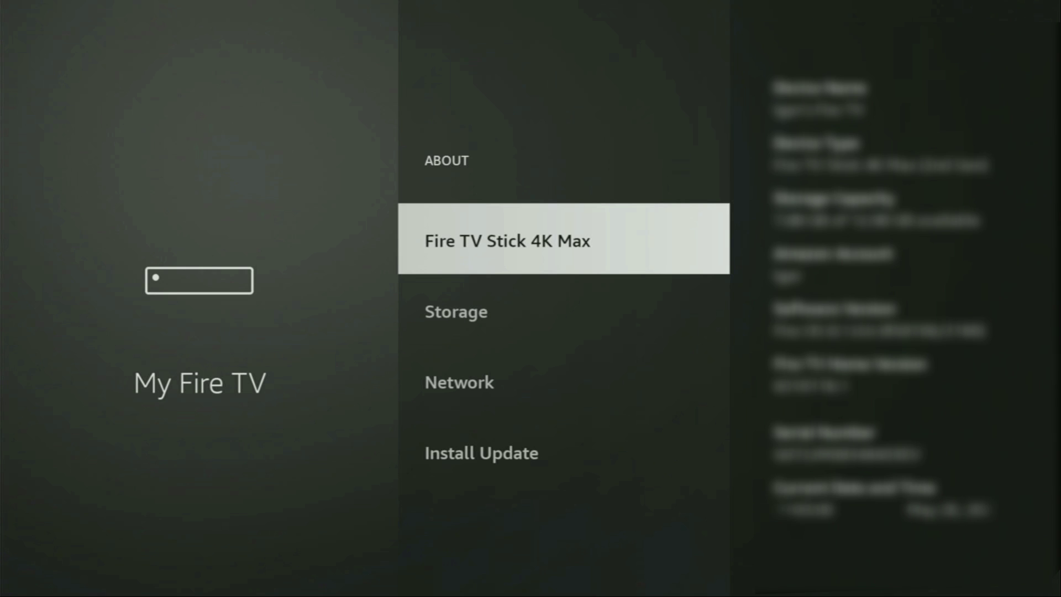
{"action": "key", "text": "Return"}
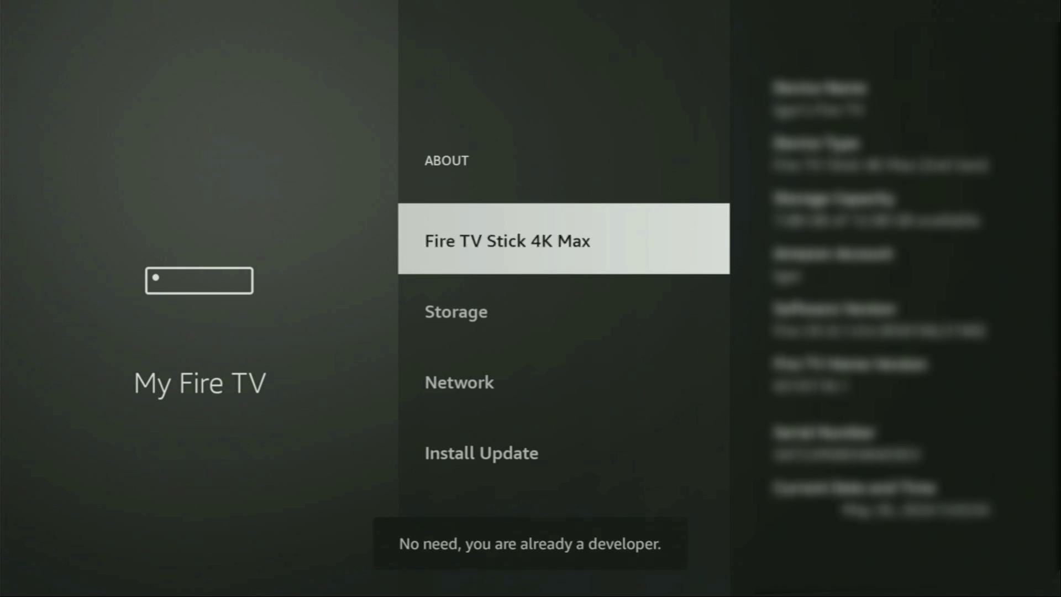
{"action": "key", "text": "Return"}
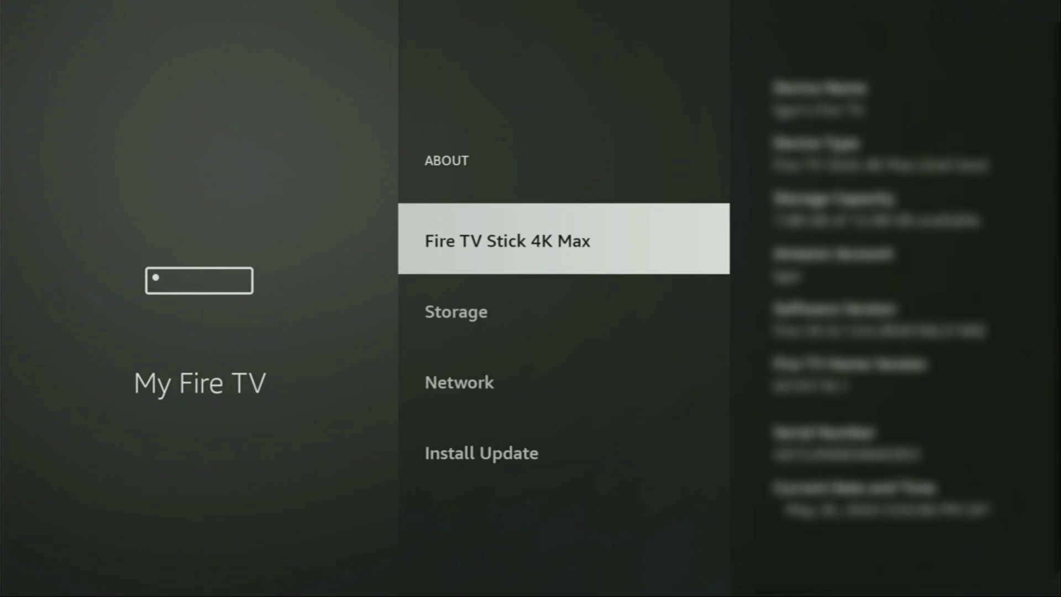
Step: In Developer options, switch Downloader's Install unknown apps permission to ON
{"action": "key", "text": "Escape"}
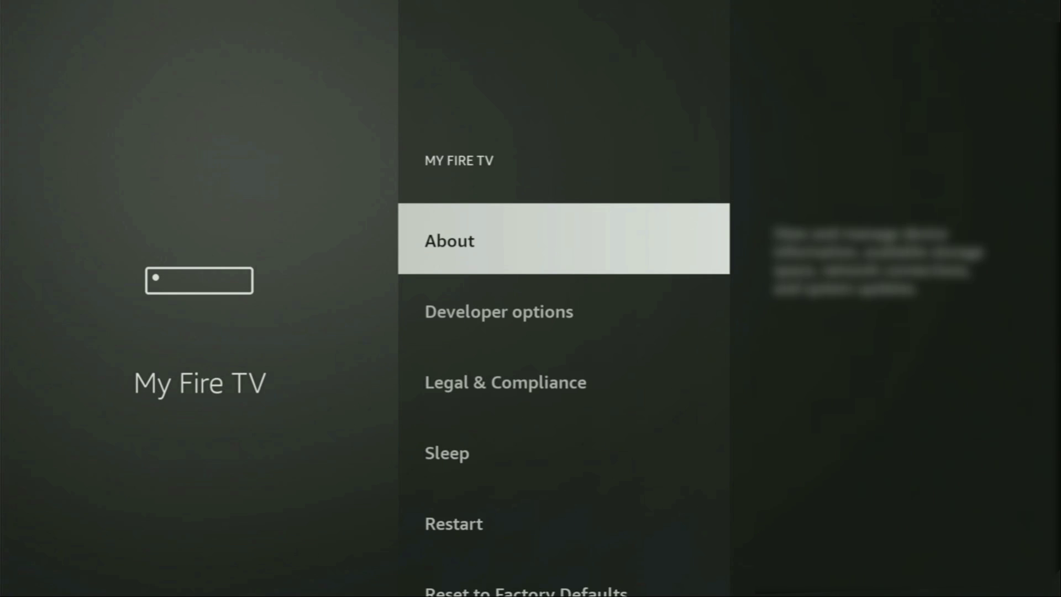
{"action": "key", "text": "Down"}
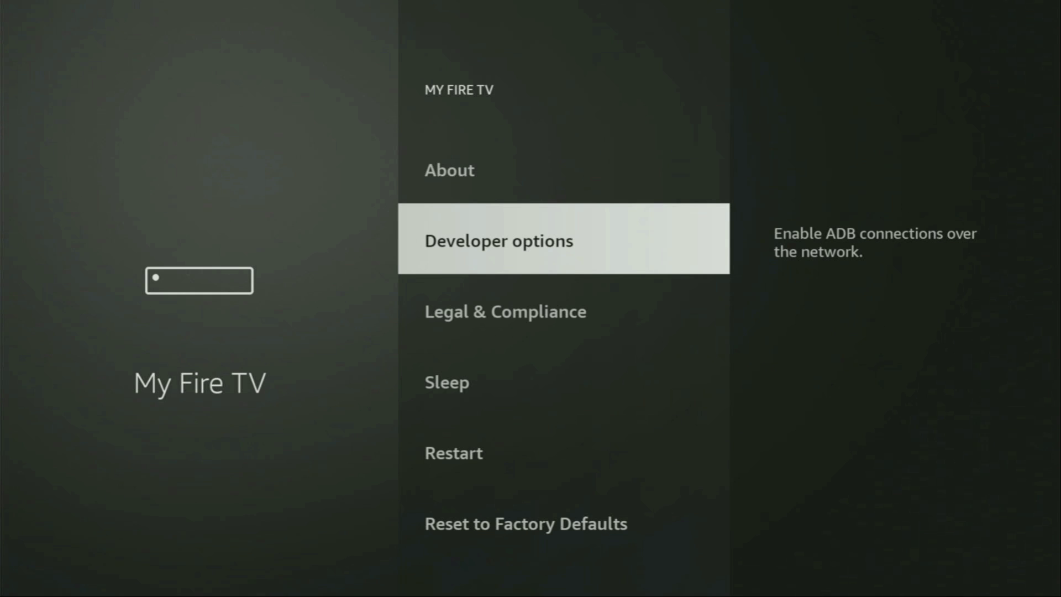
{"action": "key", "text": "Return"}
{"action": "key", "text": "Return"}
{"action": "key", "text": "Return"}
{"action": "key", "text": "Down"}
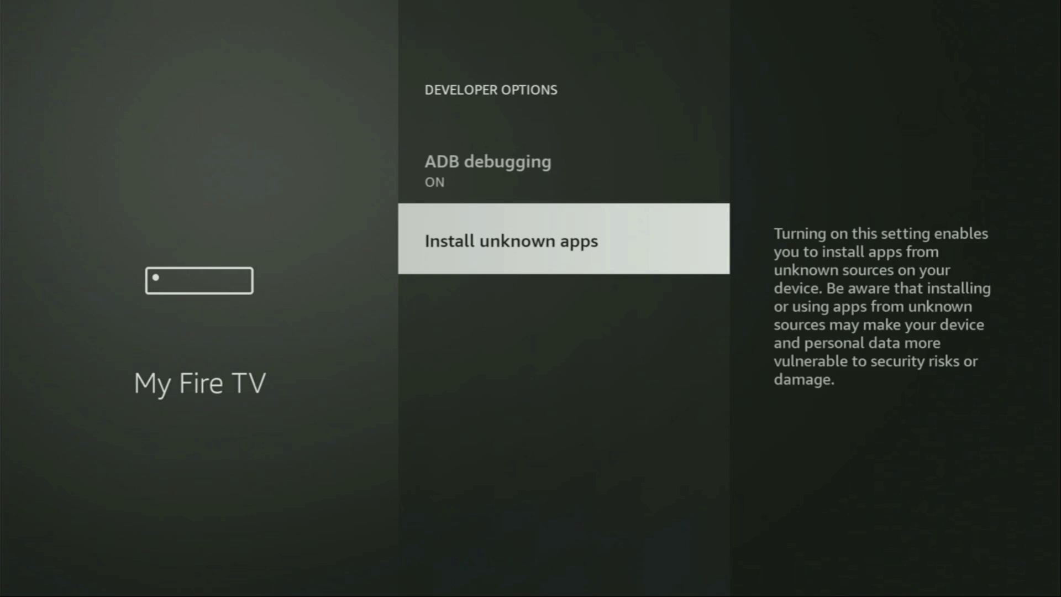
{"action": "key", "text": "Return"}
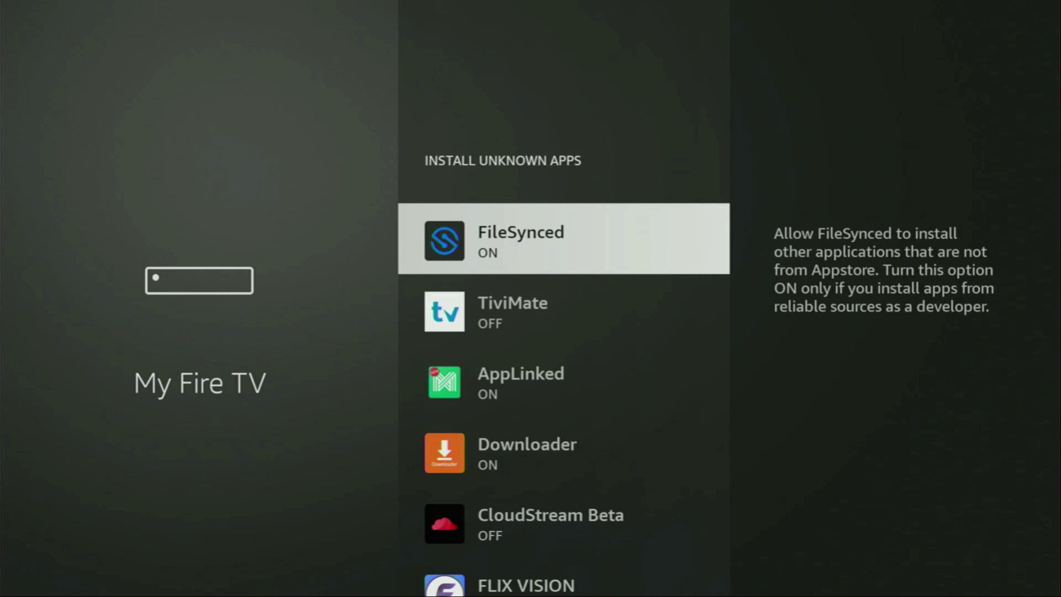
{"action": "key", "text": "Down"}
{"action": "key", "text": "Down"}
{"action": "key", "text": "Down"}
{"action": "key", "text": "Return"}
{"action": "key", "text": "Return"}
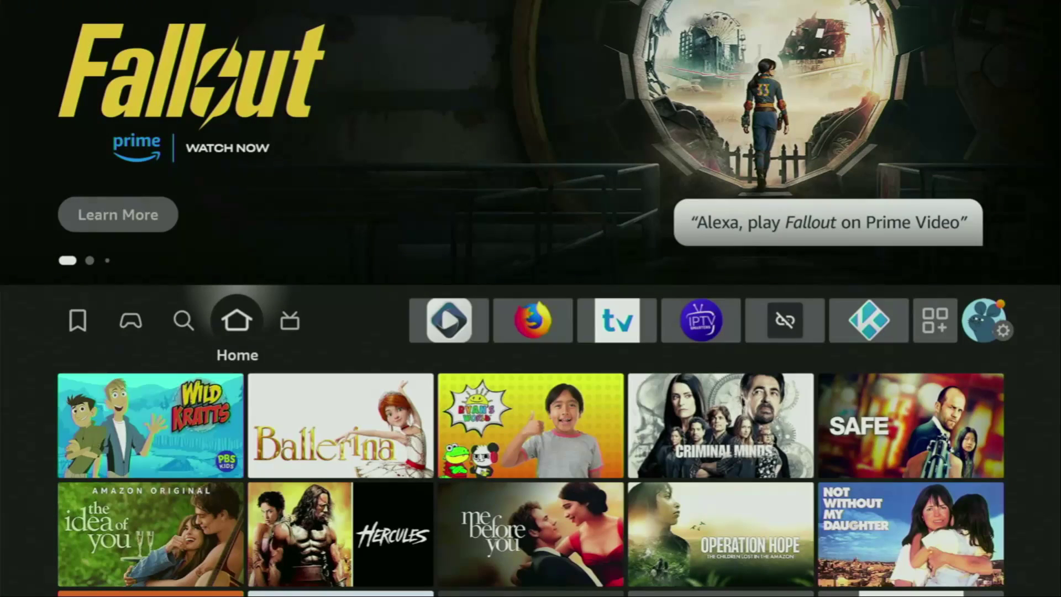
Step: Open Your Apps & Channels and move past Downloader to the NordVPN tile
{"action": "key", "text": "Right"}
{"action": "key", "text": "Right"}
{"action": "key", "text": "Right"}
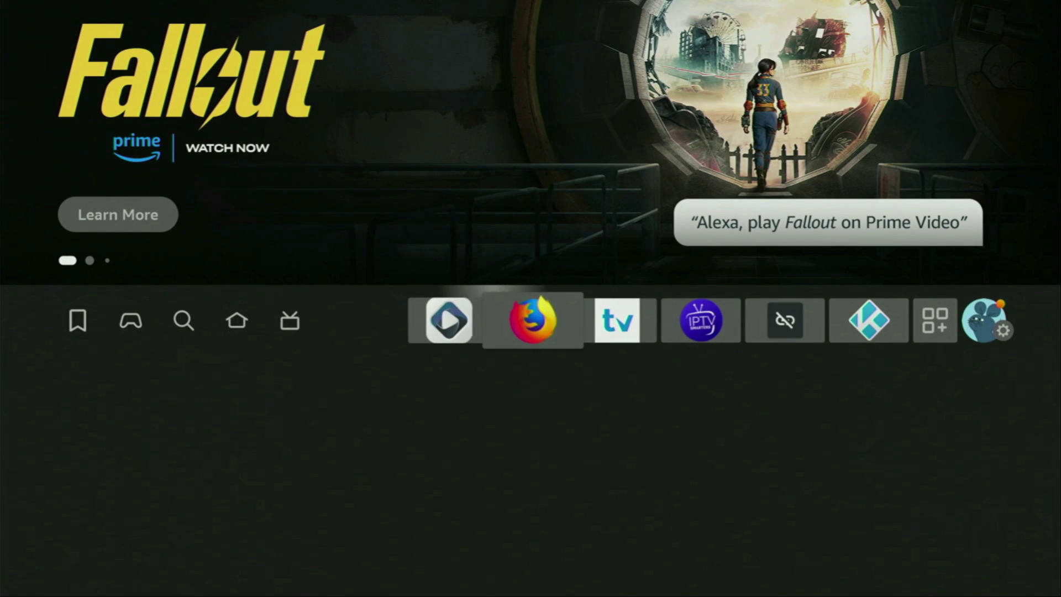
{"action": "key", "text": "Right"}
{"action": "key", "text": "Right"}
{"action": "key", "text": "Right"}
{"action": "key", "text": "Right"}
{"action": "key", "text": "Right"}
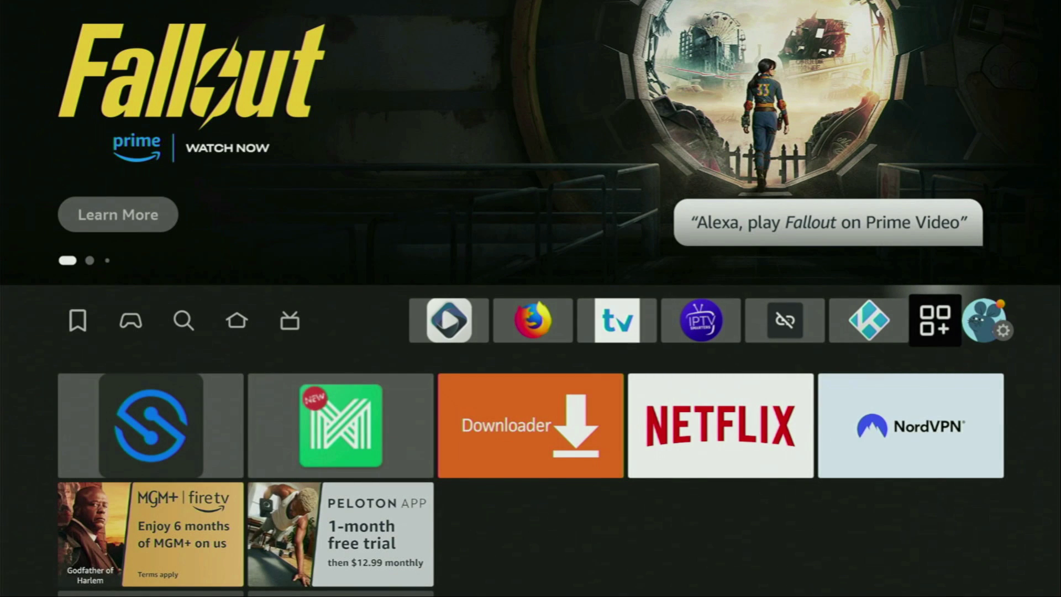
{"action": "key", "text": "Return"}
{"action": "key", "text": "Down"}
{"action": "key", "text": "Right"}
{"action": "key", "text": "Right"}
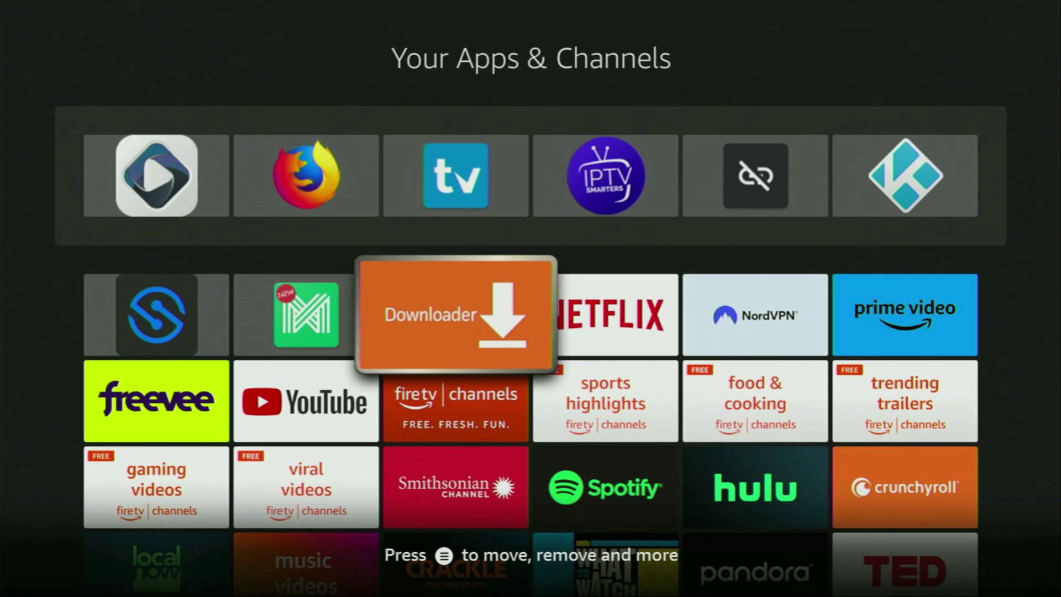
{"action": "key", "text": "Right"}
{"action": "key", "text": "Right"}
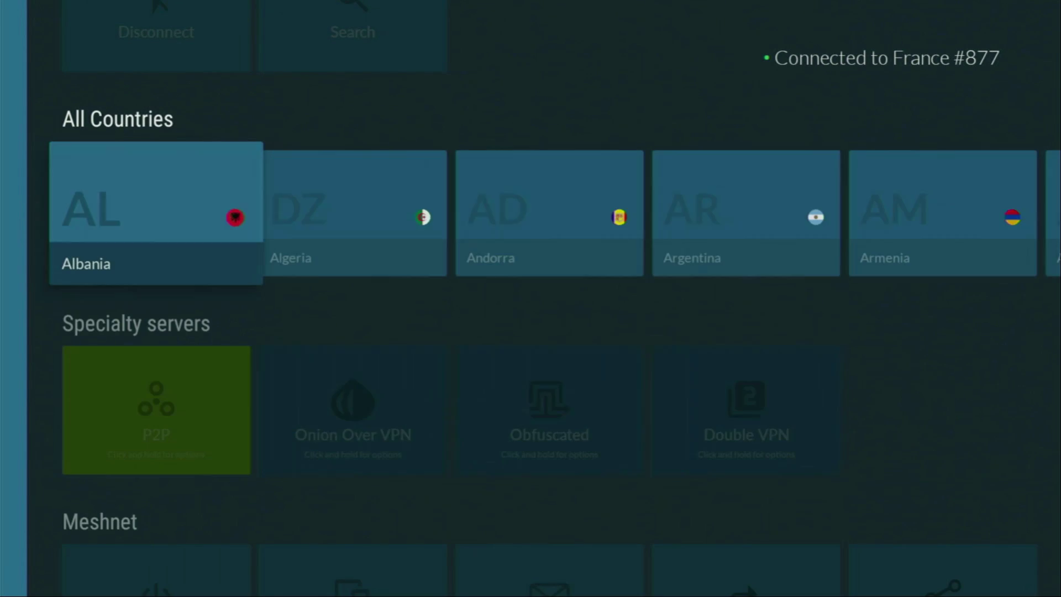
Step: Scroll the All Countries row past Australia, Bahamas and Belgium, then connect to Canada
{"action": "key", "text": "Right"}
{"action": "key", "text": "Right"}
{"action": "key", "text": "Right"}
{"action": "key", "text": "Right"}
{"action": "key", "text": "Right"}
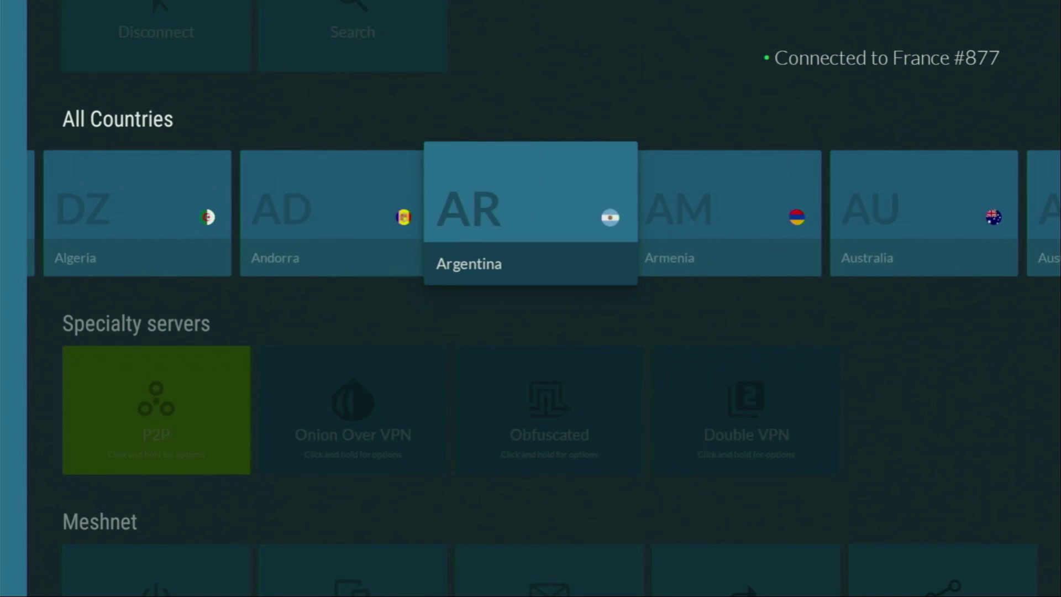
{"action": "key", "text": "Right"}
{"action": "key", "text": "Right"}
{"action": "key", "text": "Right"}
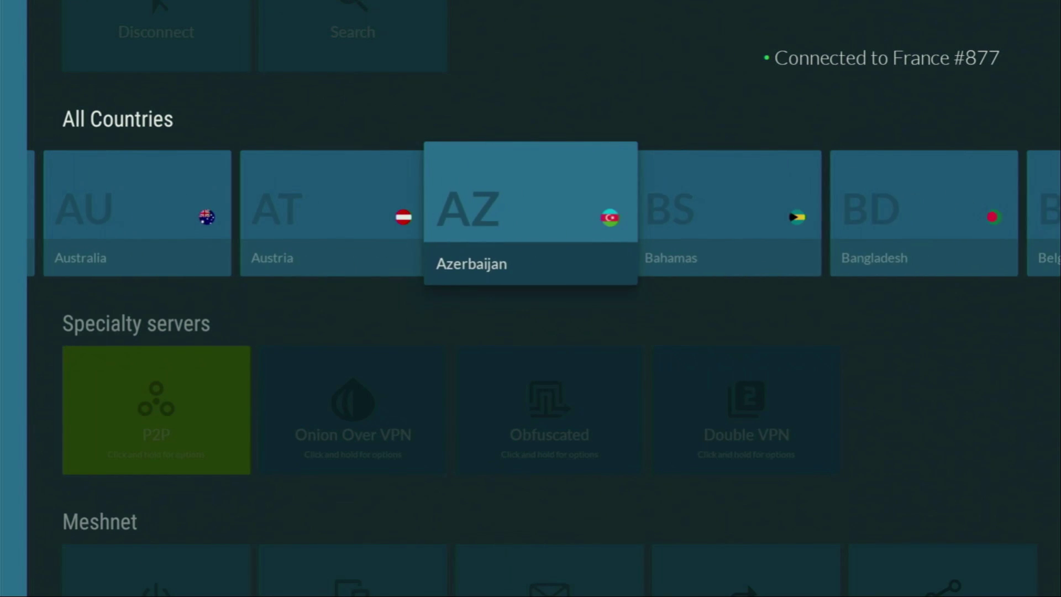
{"action": "key", "text": "Right"}
{"action": "key", "text": "Right"}
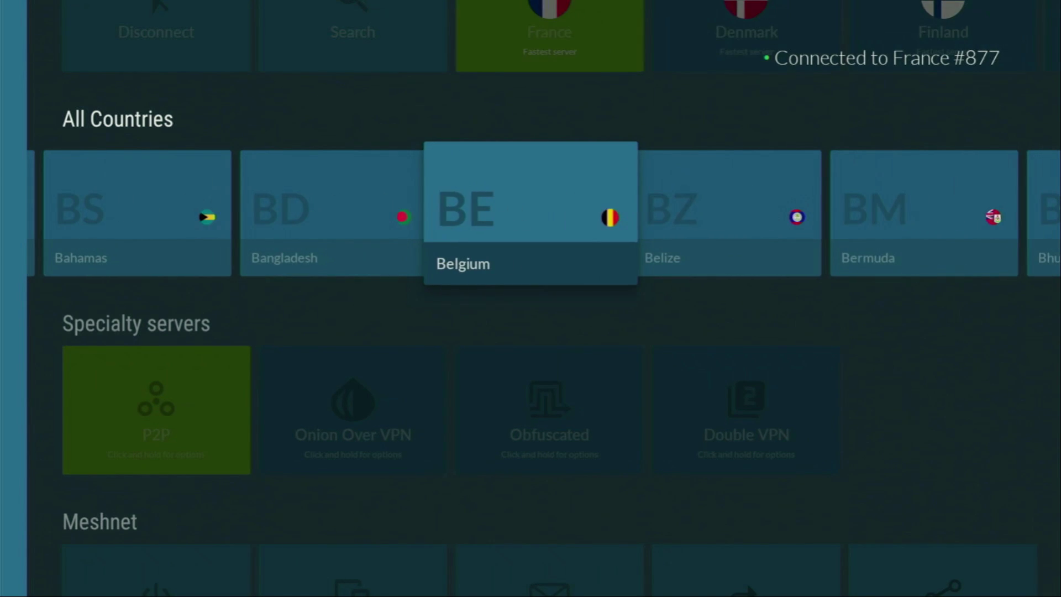
{"action": "key", "text": "Right"}
{"action": "key", "text": "Right"}
{"action": "key", "text": "Right"}
{"action": "key", "text": "Right"}
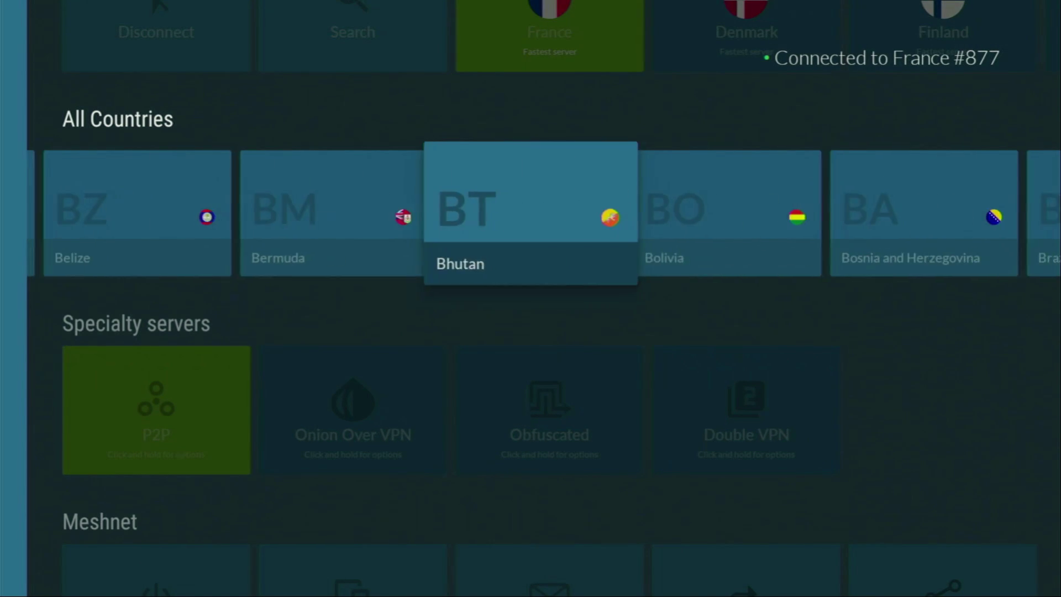
{"action": "key", "text": "Right"}
{"action": "key", "text": "Right"}
{"action": "key", "text": "Right"}
{"action": "key", "text": "Right"}
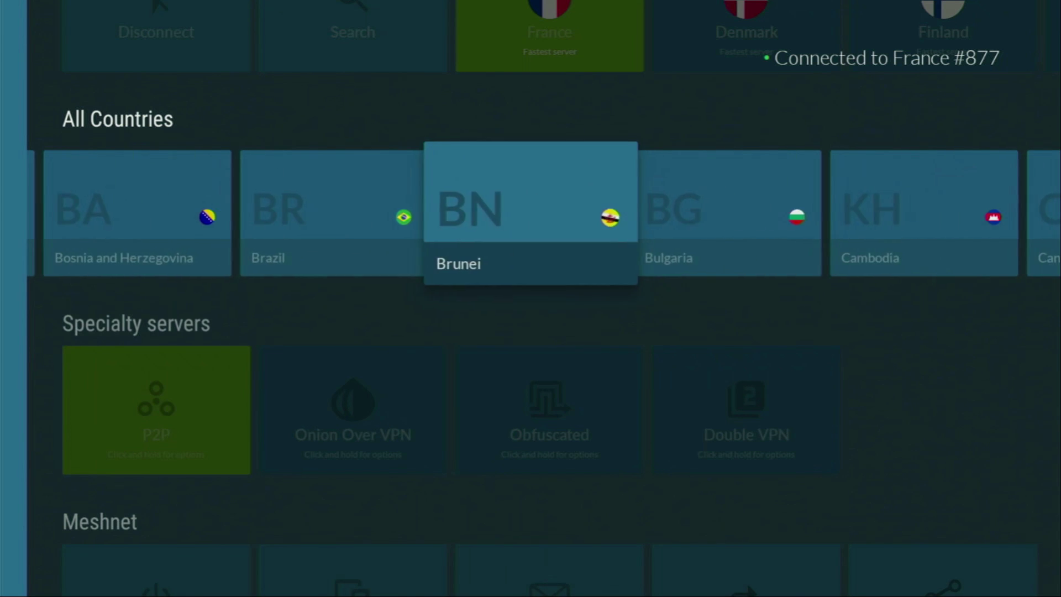
{"action": "key", "text": "Right"}
{"action": "key", "text": "Right"}
{"action": "key", "text": "Return"}
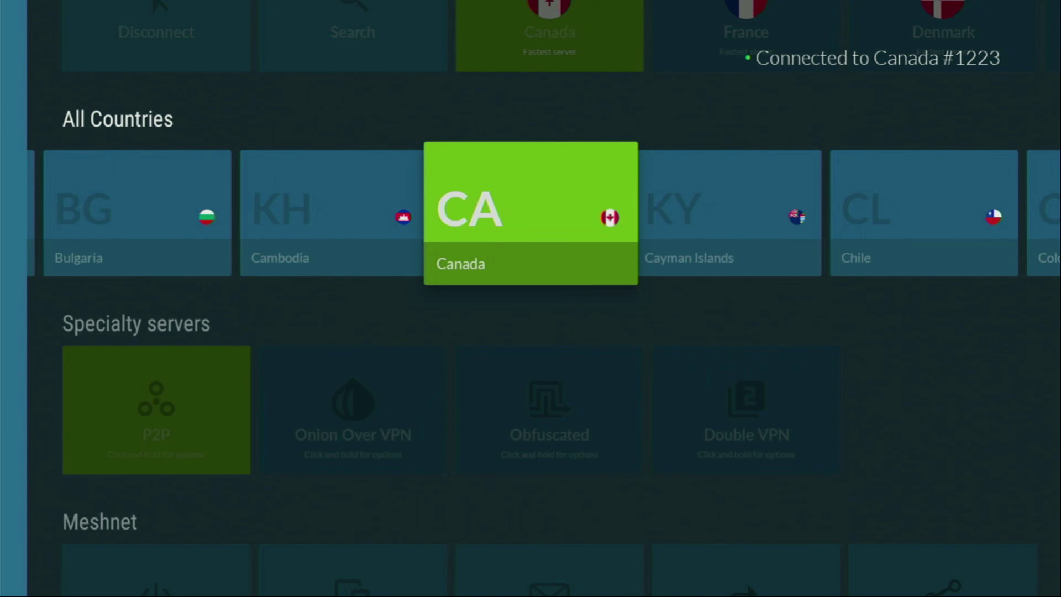
Step: Browse on through Cayman Islands, Colombia, Costa Rica and Croatia in the country list
{"action": "key", "text": "Right"}
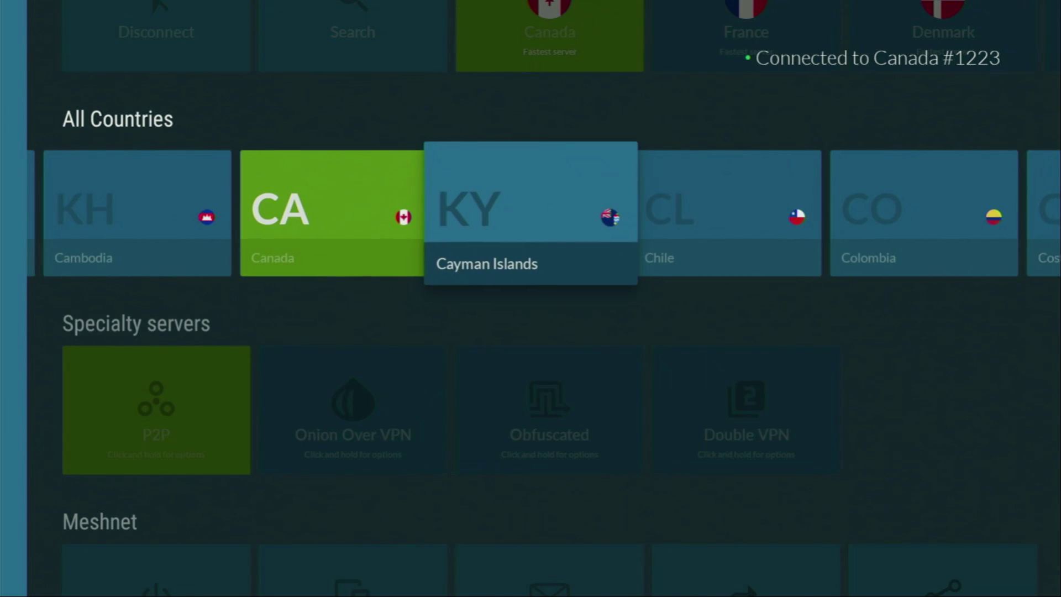
{"action": "key", "text": "Right"}
{"action": "key", "text": "Right"}
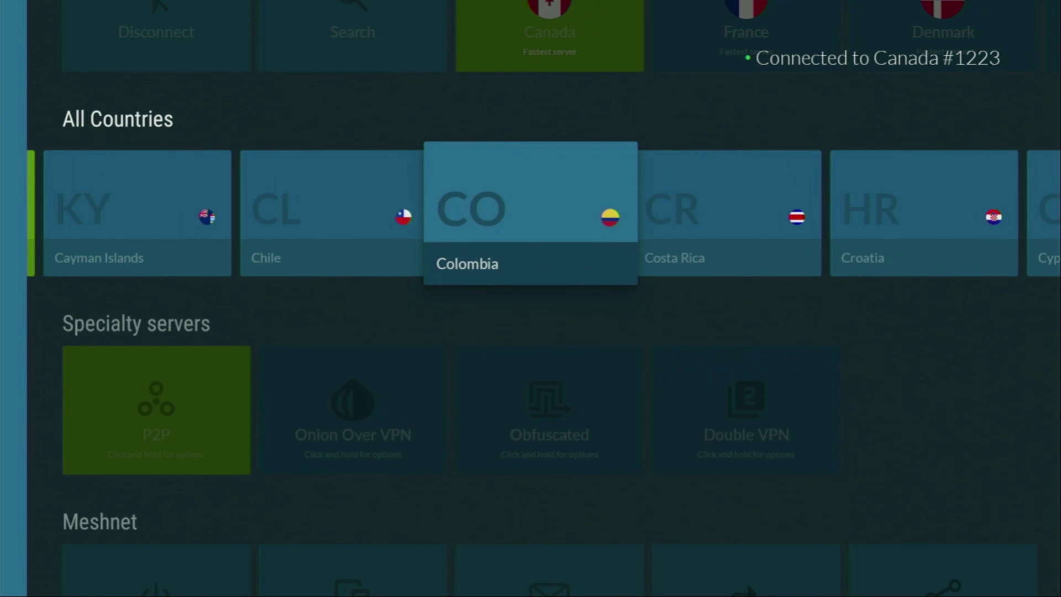
{"action": "key", "text": "Right"}
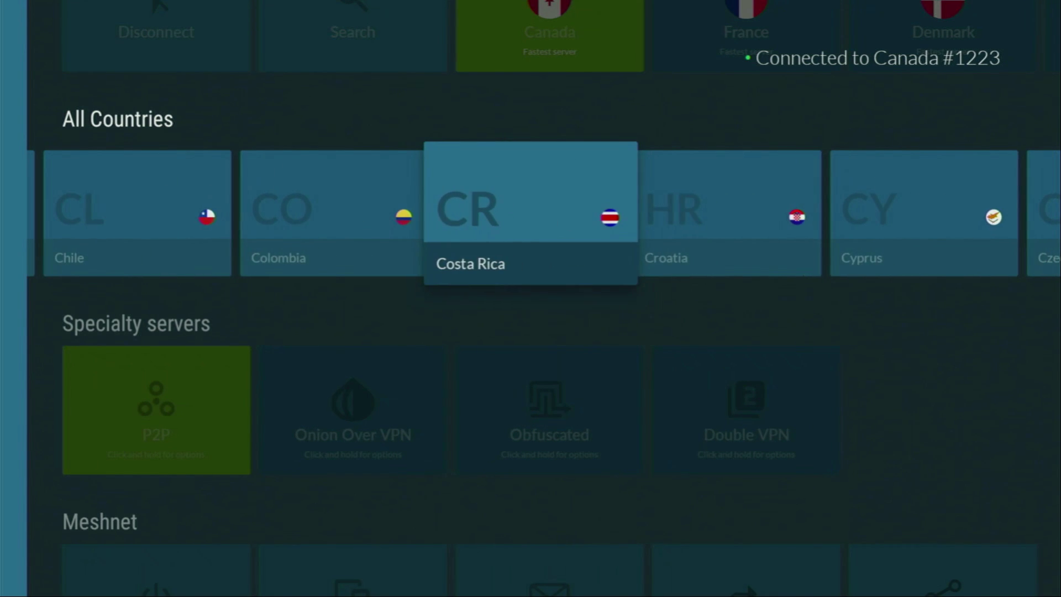
{"action": "key", "text": "Right"}
{"action": "key", "text": "Right"}
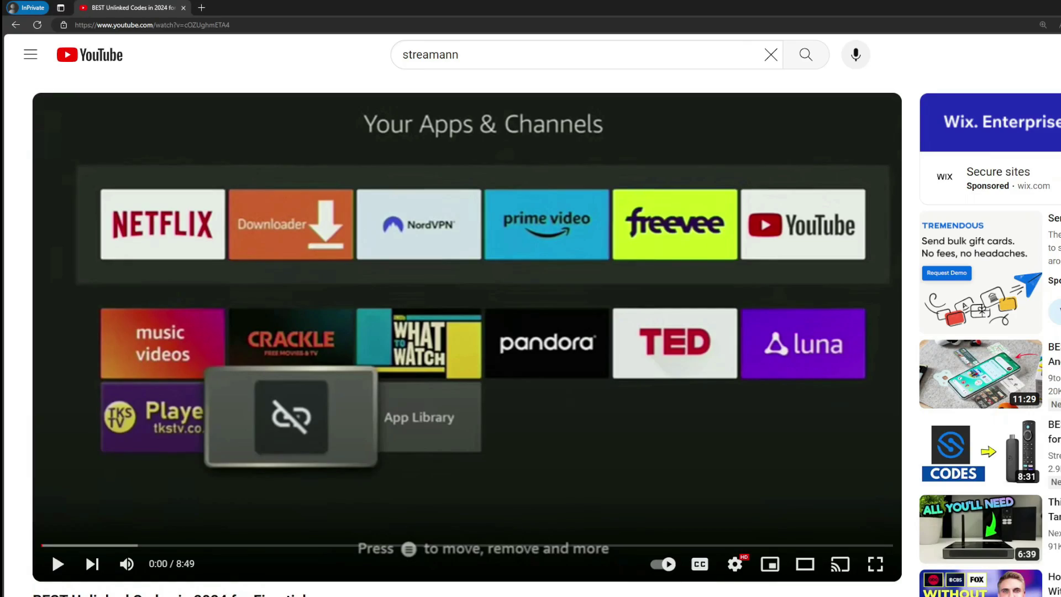
Step: Expand the Streamann video's description with '...more' and scroll through its details
{"action": "scroll", "coordinate": [358, 363], "scroll_direction": "down", "scroll_amount": 7}
{"action": "left_click", "coordinate": [348, 328]}
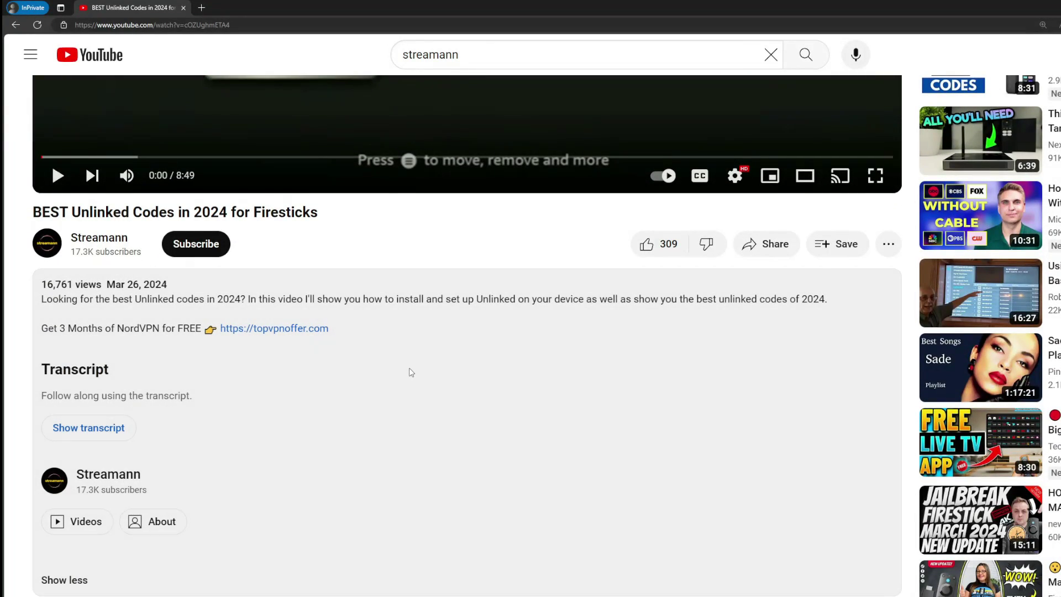
{"action": "scroll", "coordinate": [282, 329], "scroll_direction": "down", "scroll_amount": 4}
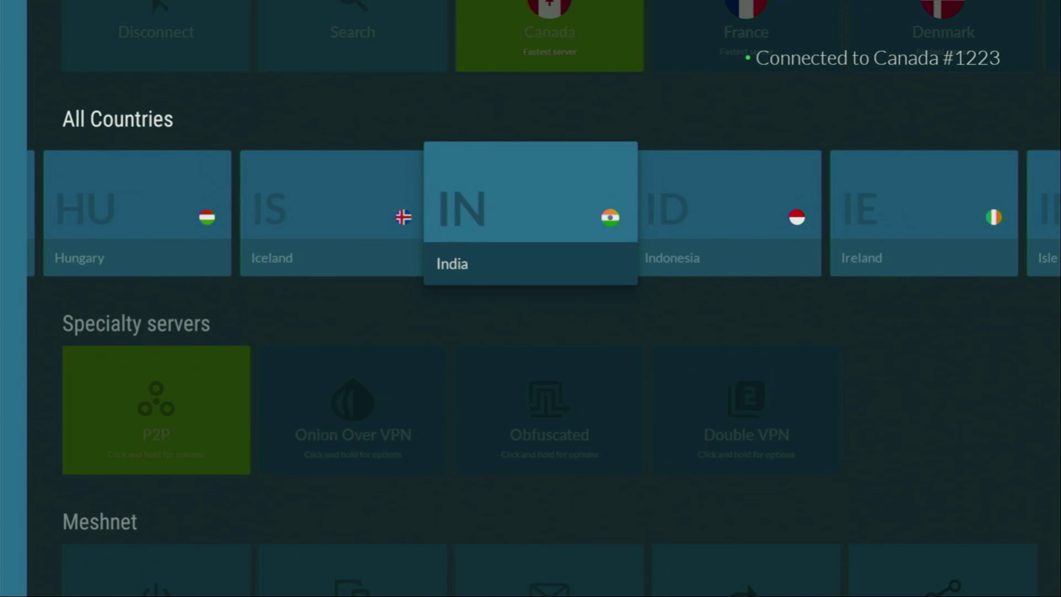
Step: Browse countries past India to Ireland and Isle of Man, then return to the apps list
{"action": "key", "text": "Right"}
{"action": "key", "text": "Right"}
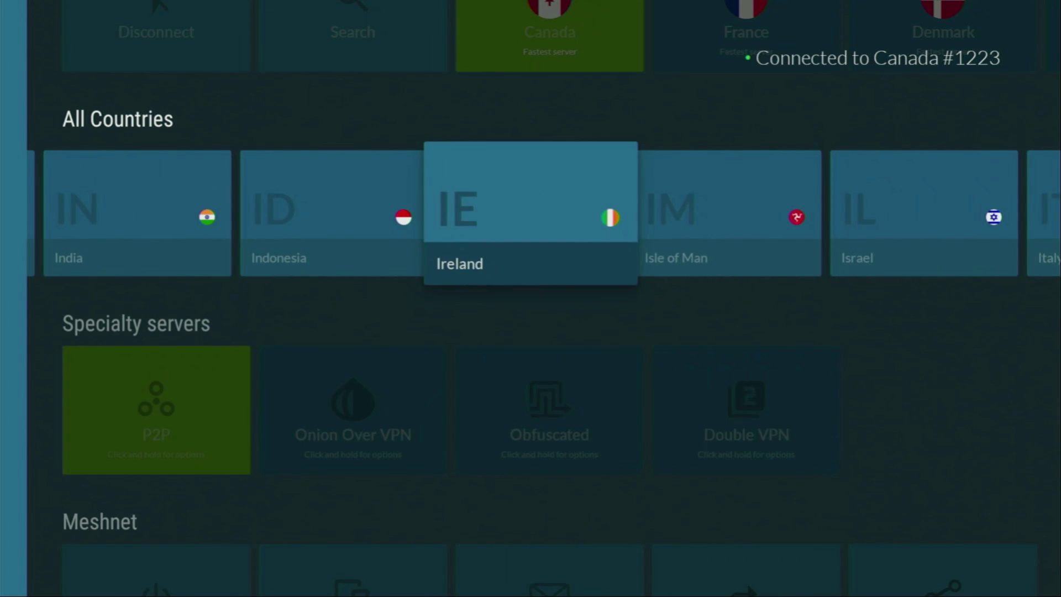
{"action": "key", "text": "Right"}
{"action": "key", "text": "Right"}
{"action": "key", "text": "Right"}
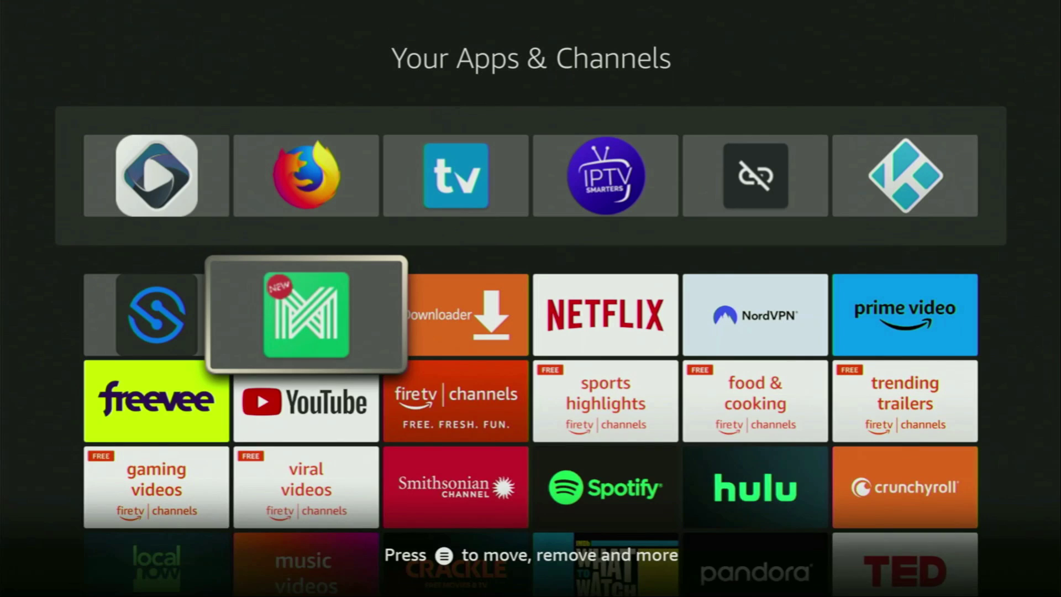
{"action": "key", "text": "Left"}
Step: Launch Downloader and put focus on the URL field of its Home section
{"action": "key", "text": "Right"}
{"action": "key", "text": "Right"}
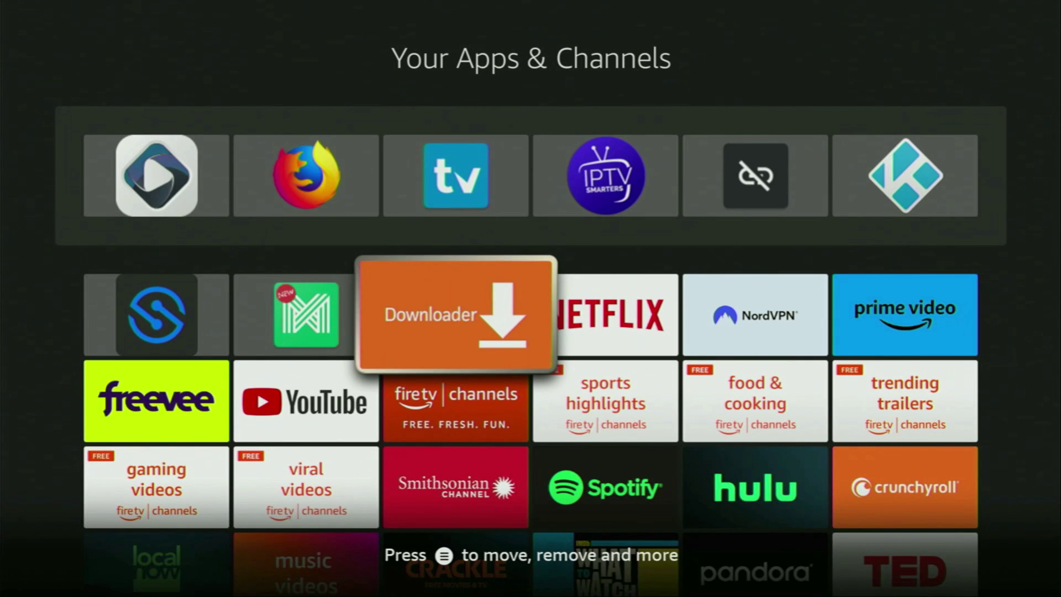
{"action": "key", "text": "Return"}
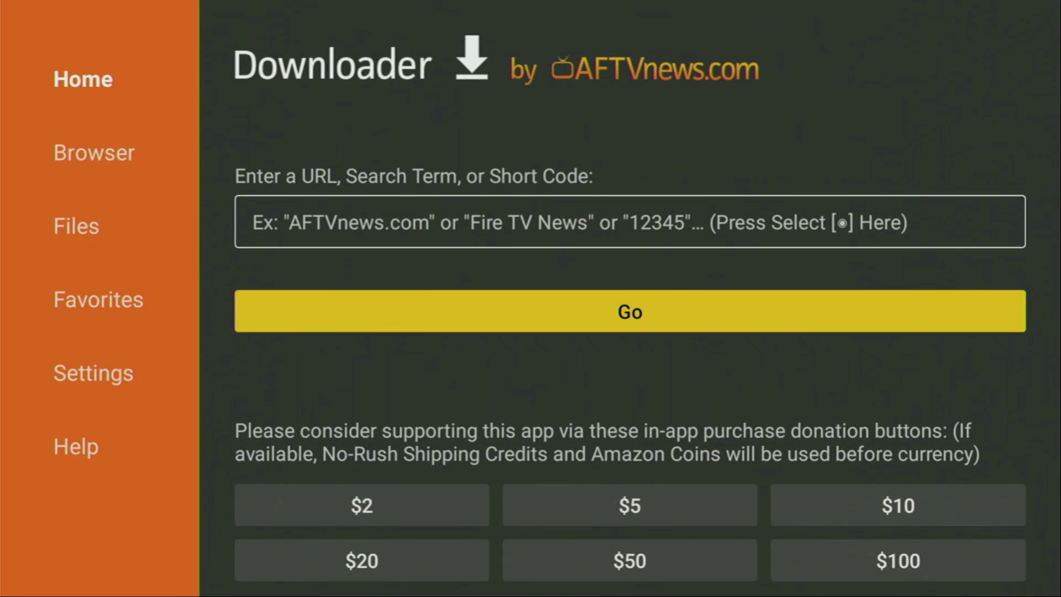
{"action": "key", "text": "Up"}
{"action": "key", "text": "Left"}
{"action": "key", "text": "Up"}
{"action": "key", "text": "Up"}
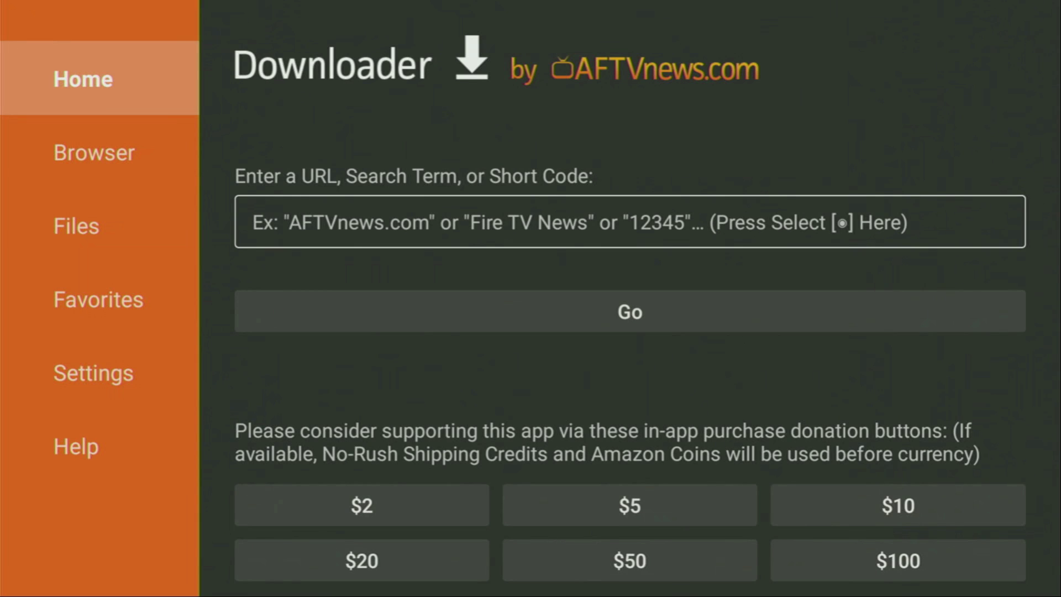
{"action": "key", "text": "Right"}
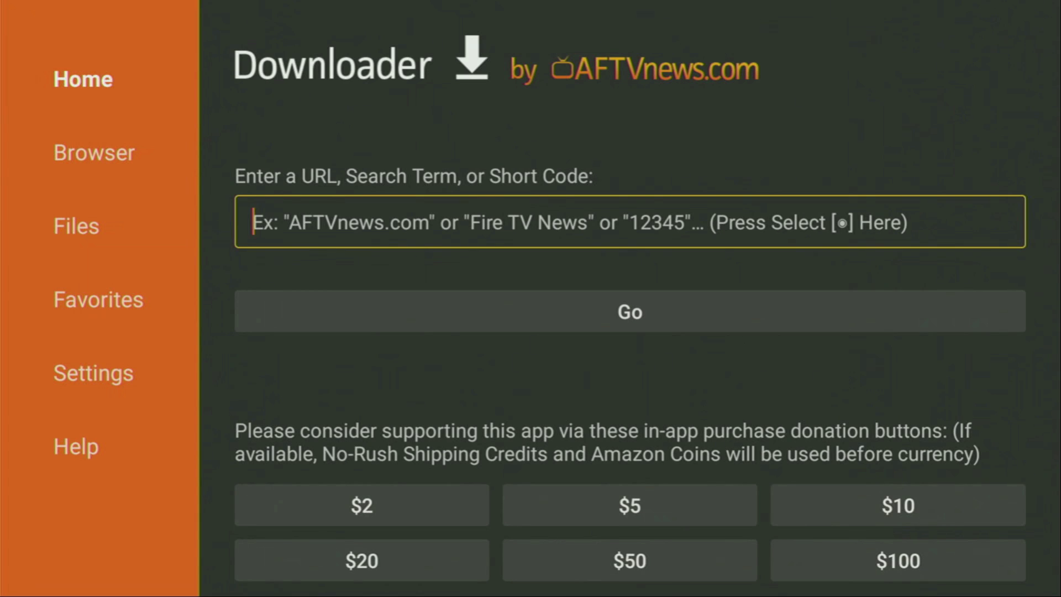
Step: Enter the short code 28907 in Downloader's URL field with the on-screen keyboard
{"action": "key", "text": "Return"}
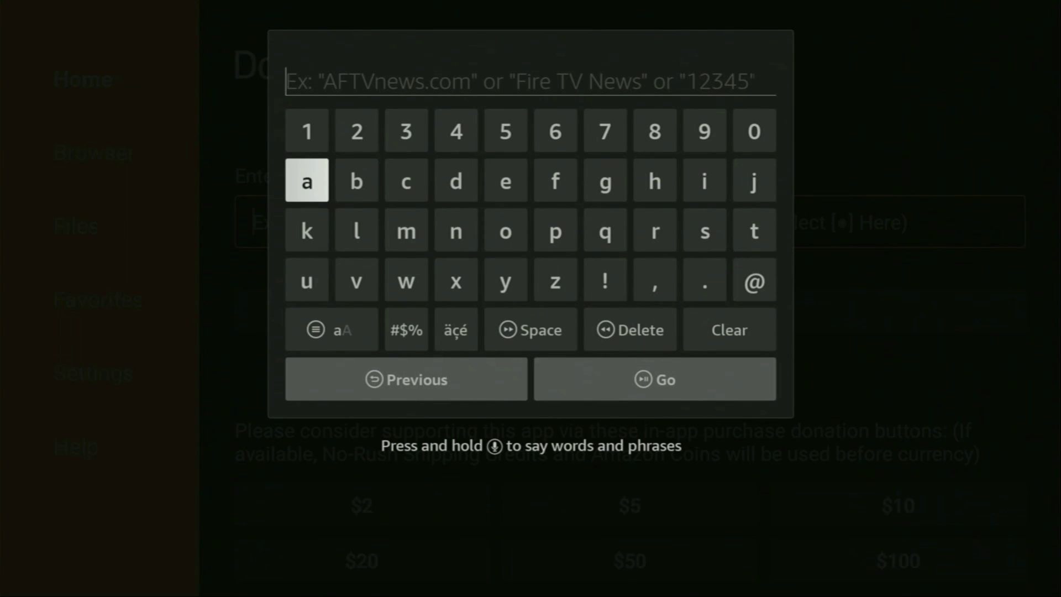
{"action": "key", "text": "Up"}
{"action": "key", "text": "Right"}
{"action": "key", "text": "Return"}
{"action": "key", "text": "Left"}
{"action": "key", "text": "Left"}
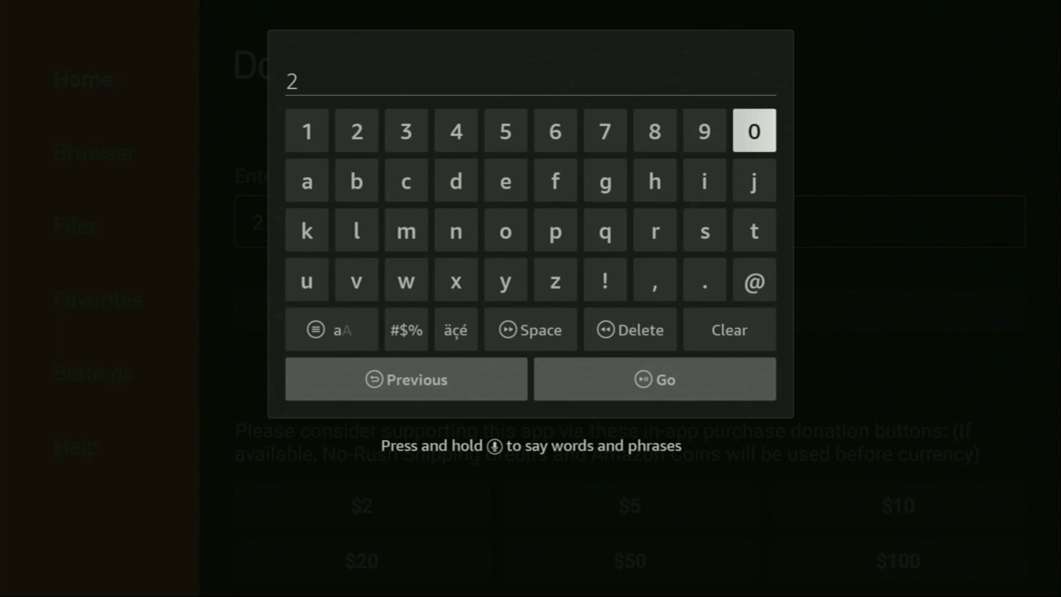
{"action": "key", "text": "Left"}
{"action": "key", "text": "Left"}
{"action": "key", "text": "Return"}
{"action": "key", "text": "Right"}
{"action": "key", "text": "Return"}
{"action": "key", "text": "Right"}
{"action": "key", "text": "Return"}
{"action": "key", "text": "Left"}
{"action": "key", "text": "Left"}
{"action": "key", "text": "Left"}
{"action": "key", "text": "Return"}
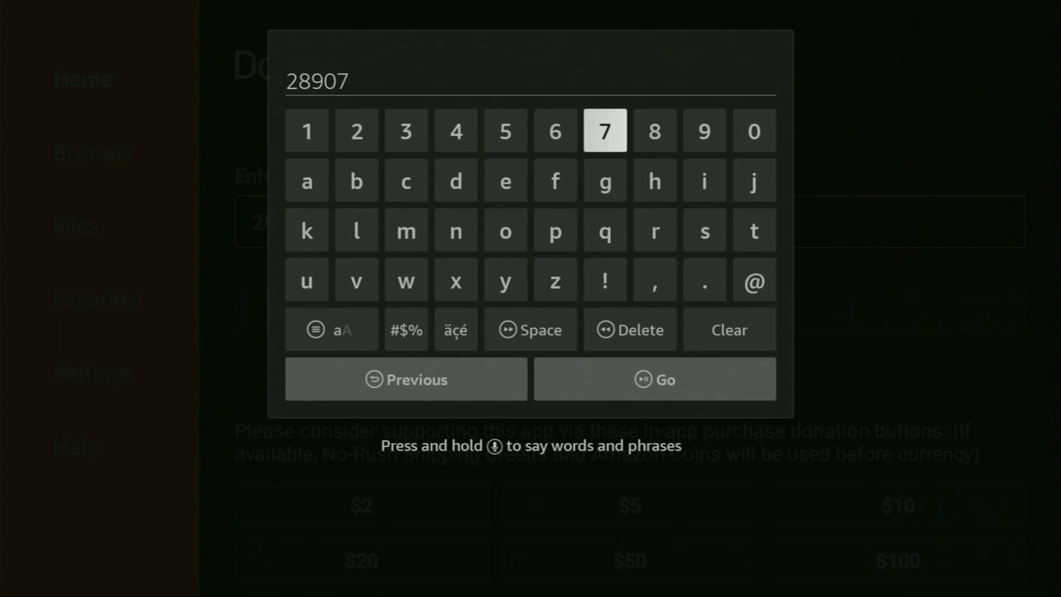
Step: Submit the 28907 code with Go
{"action": "key", "text": "Down"}
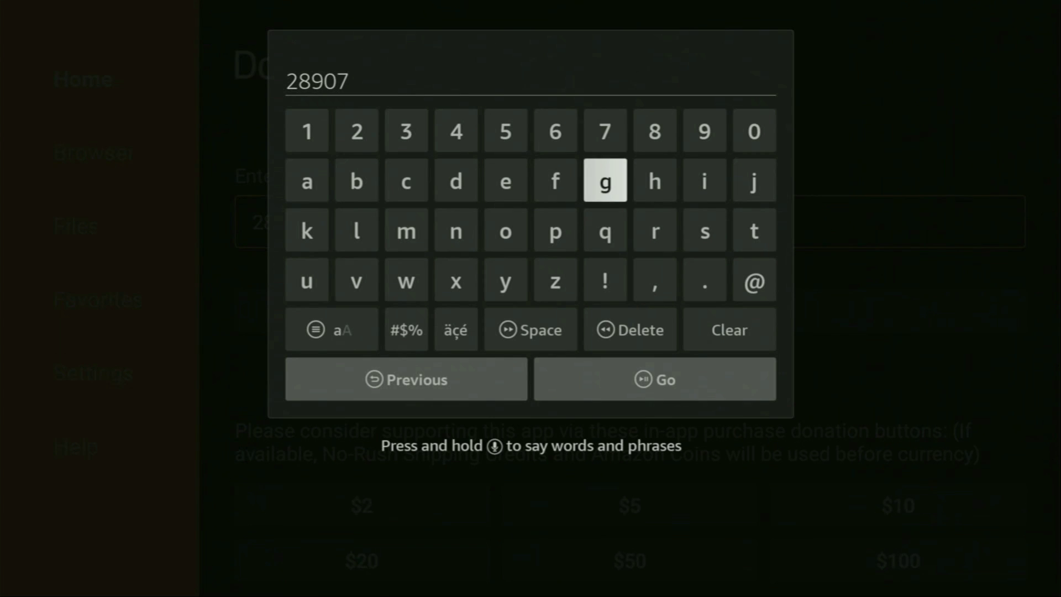
{"action": "key", "text": "Down"}
{"action": "key", "text": "Down"}
{"action": "key", "text": "Down"}
{"action": "key", "text": "Return"}
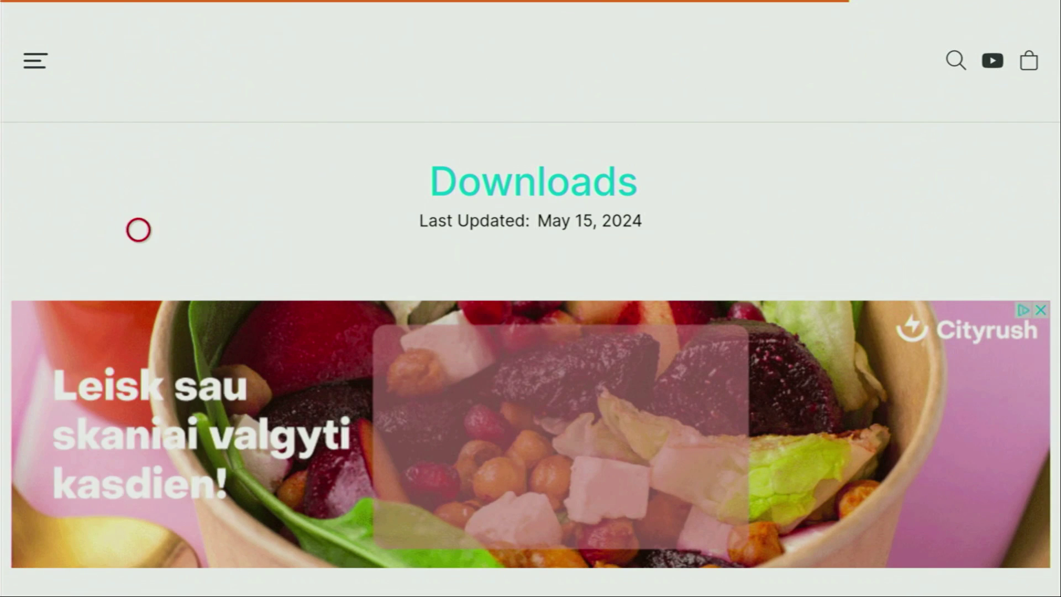
Step: Choose the IPTV Players category, then OTT Navigator IPTV, and dismiss the pop-up ad
{"action": "scroll", "coordinate": [138, 575], "scroll_direction": "down", "scroll_amount": 4}
{"action": "scroll", "coordinate": [138, 575], "scroll_direction": "down", "scroll_amount": 7}
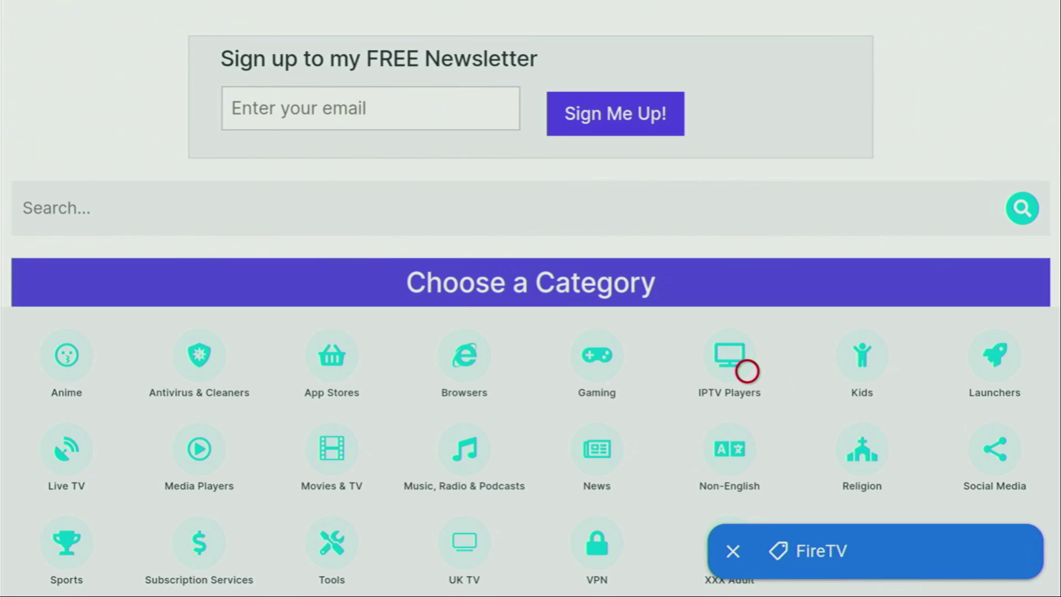
{"action": "left_click", "coordinate": [747, 372]}
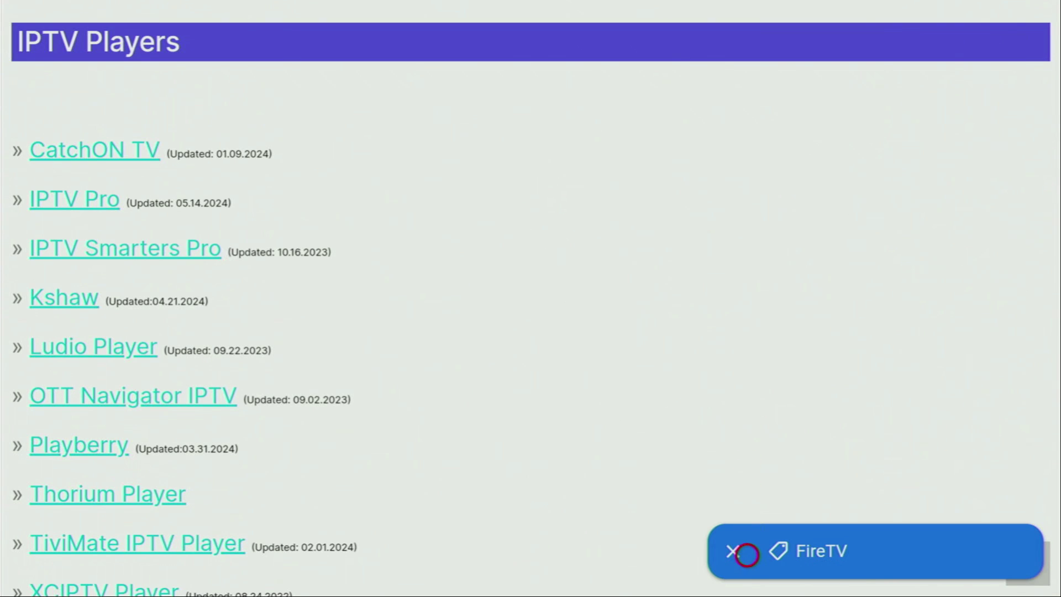
{"action": "scroll", "coordinate": [748, 575], "scroll_direction": "down", "scroll_amount": 3}
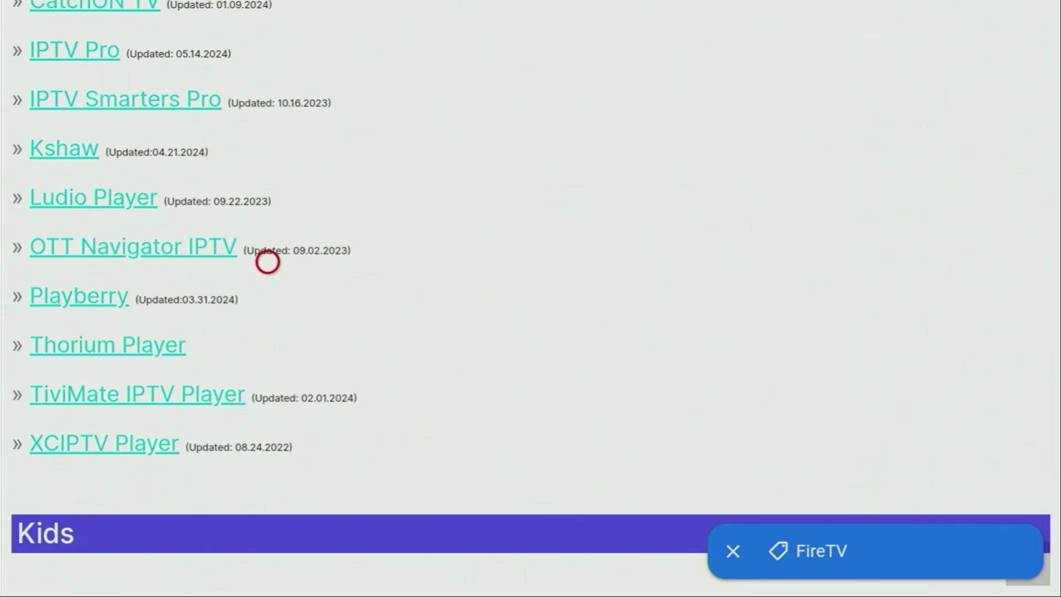
{"action": "left_click", "coordinate": [148, 244]}
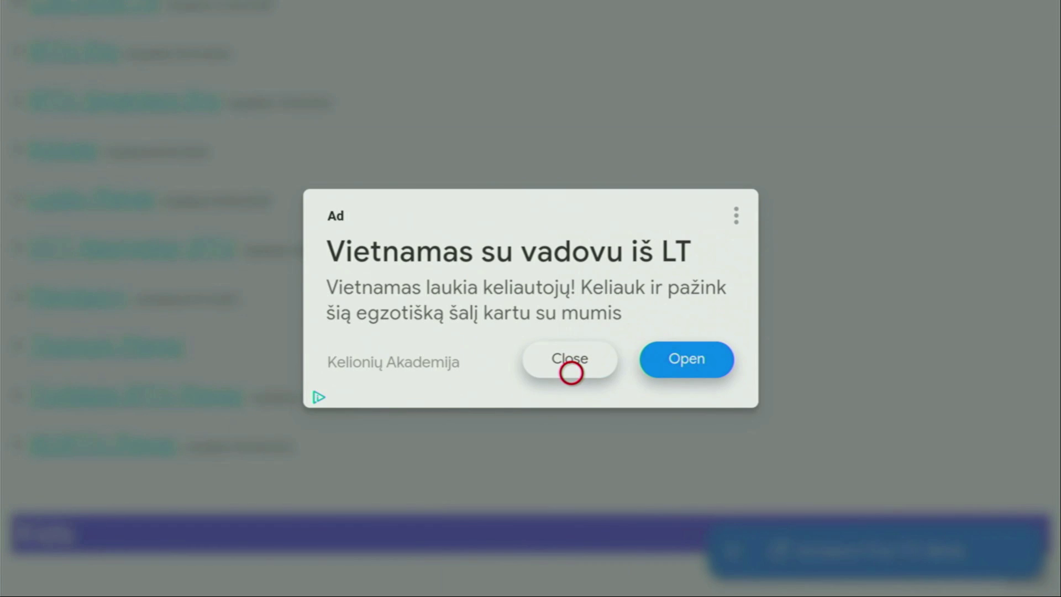
{"action": "left_click", "coordinate": [571, 373]}
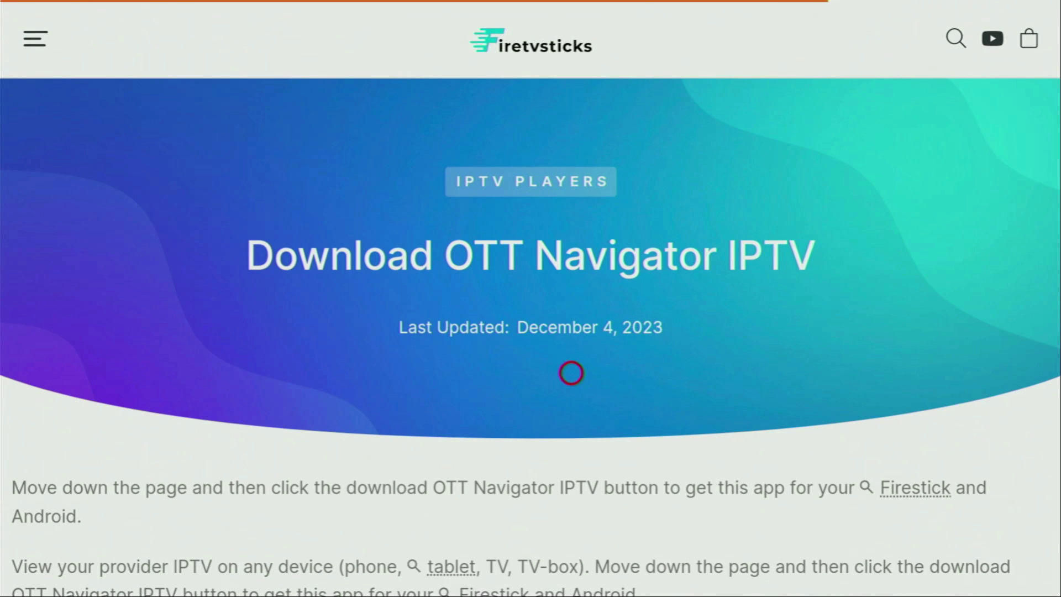
Step: Scroll down the page and start the 'Download - 32-BIT (Fire/Android TV)' OTT Navigator file
{"action": "scroll", "coordinate": [571, 376], "scroll_direction": "down", "scroll_amount": 15}
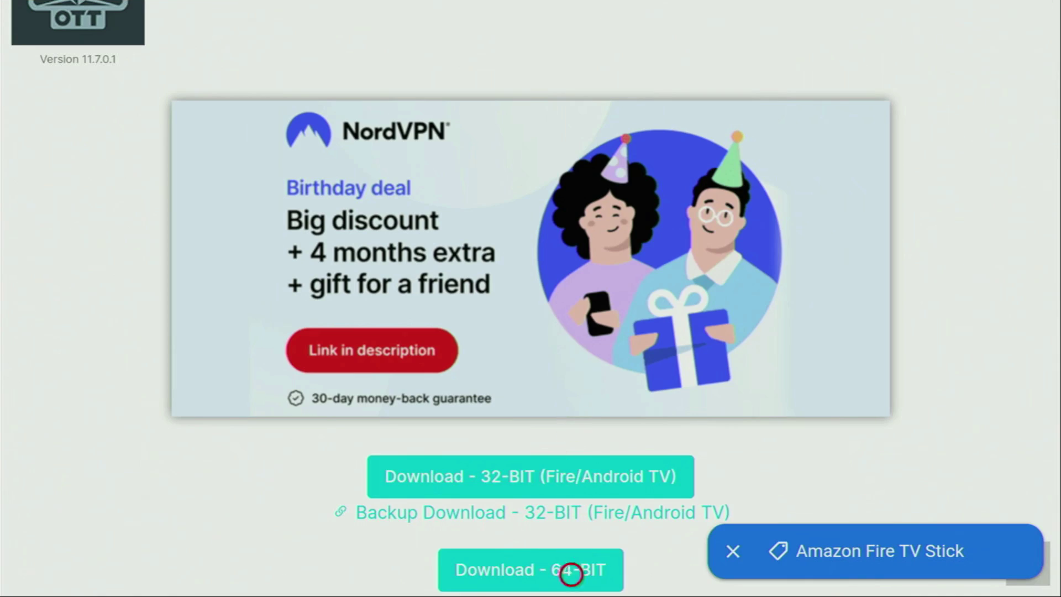
{"action": "scroll", "coordinate": [571, 558], "scroll_direction": "down", "scroll_amount": 3}
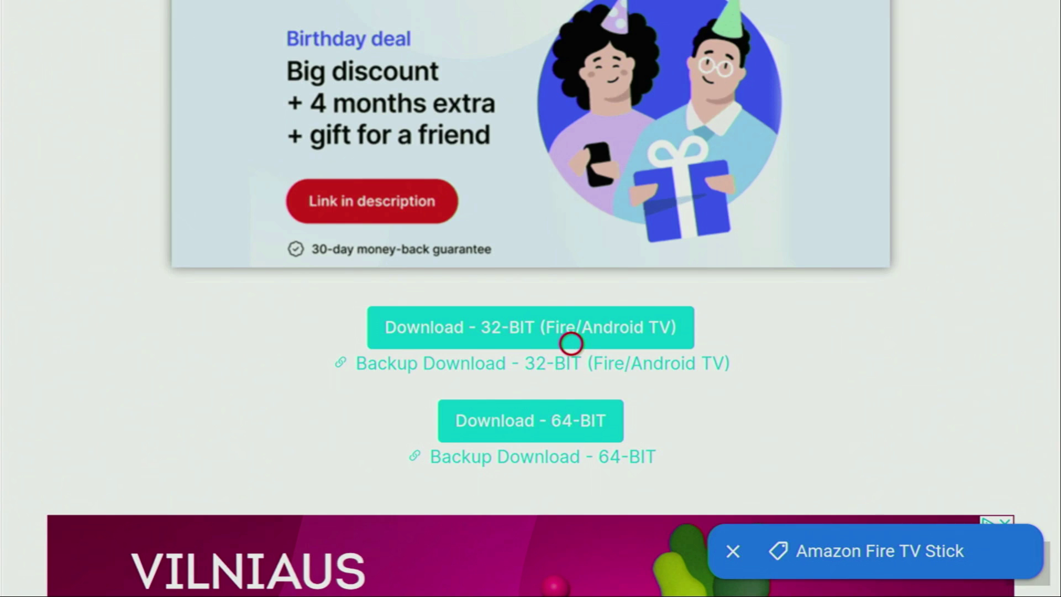
{"action": "left_click", "coordinate": [571, 343]}
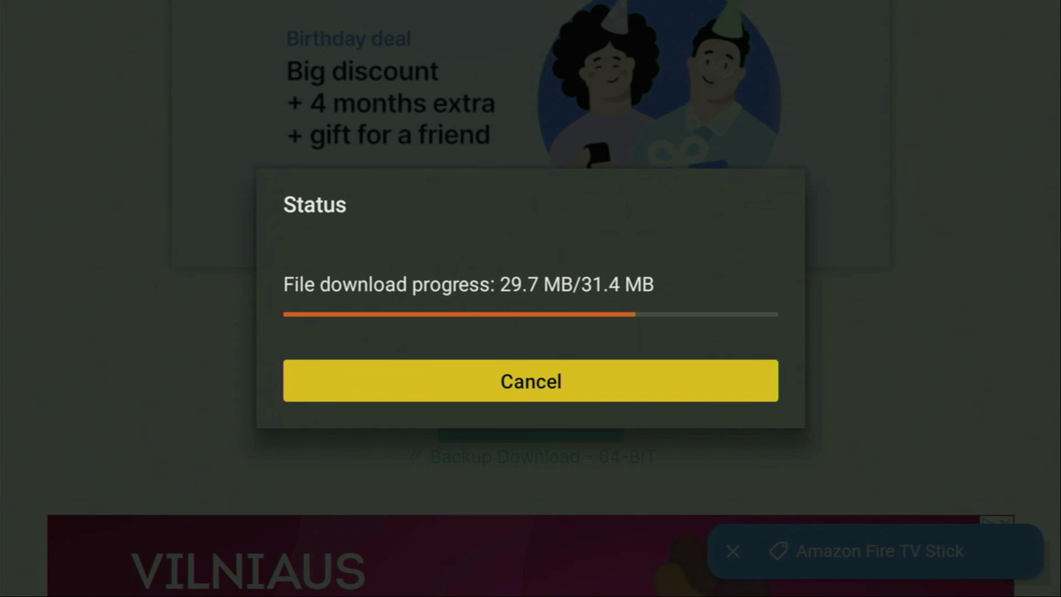
Step: Install the OTT Navigator APK, then choose DONE instead of OPEN on the App installed screen
{"action": "key", "text": "Return"}
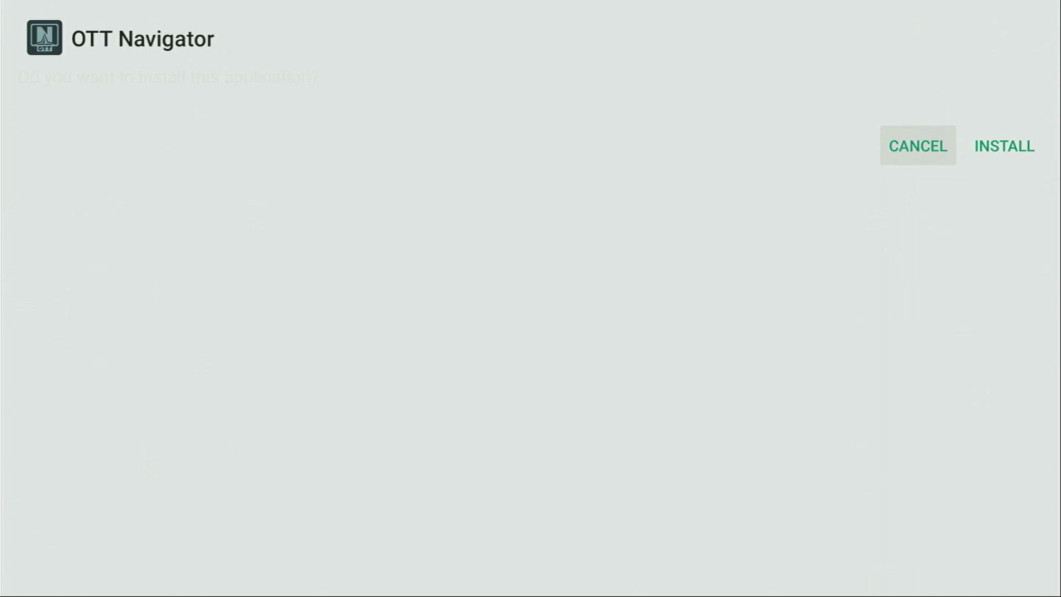
{"action": "key", "text": "Right"}
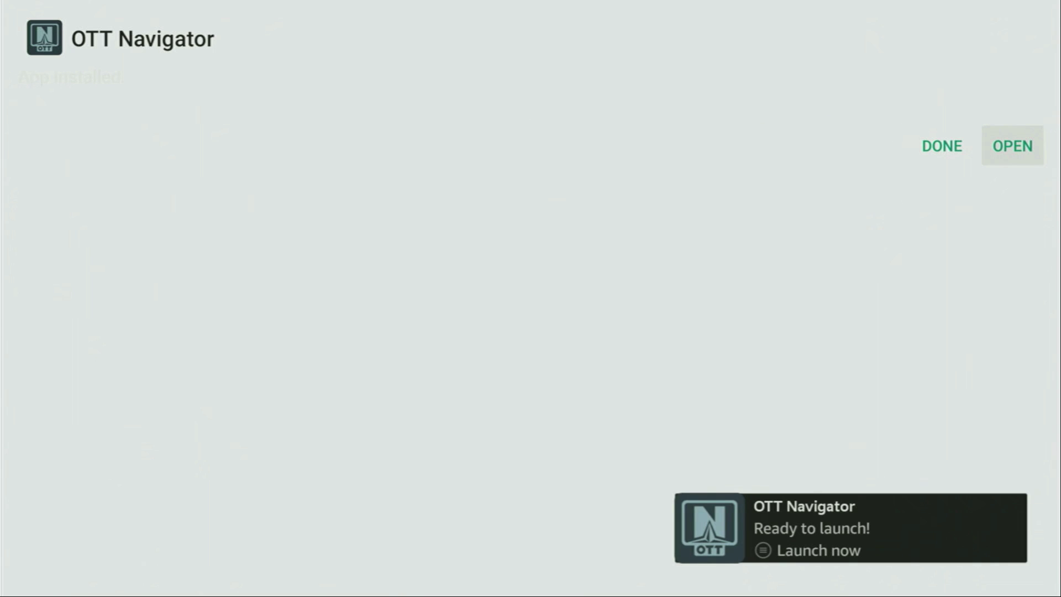
{"action": "key", "text": "Left"}
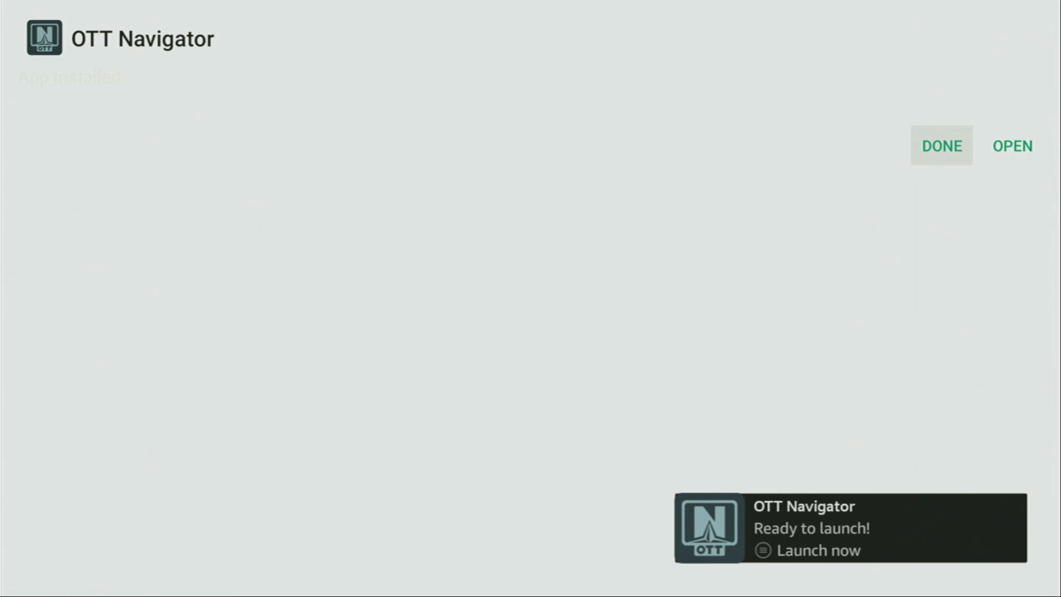
{"action": "key", "text": "Return"}
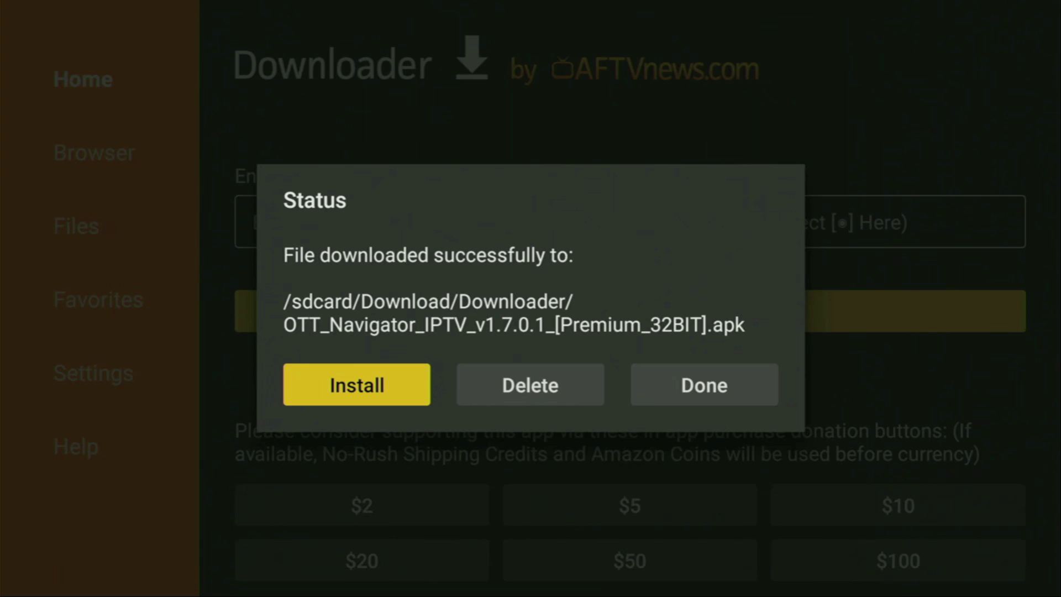
Step: Delete OTT_Navigator_IPTV_v1.7.0.1_[Premium_32BIT].apk via the Status dialog and confirm the deletion
{"action": "key", "text": "Right"}
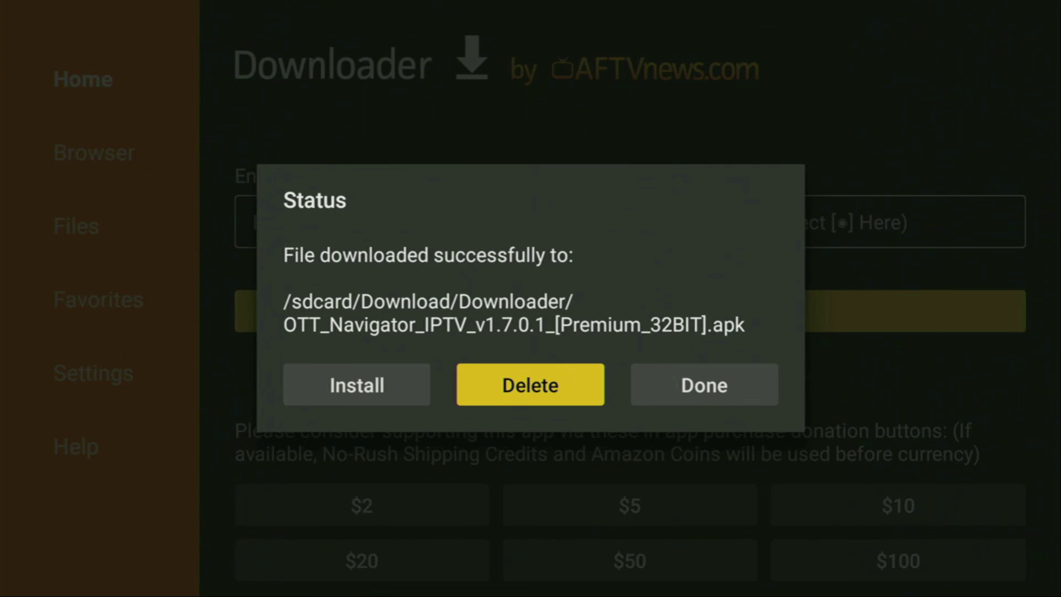
{"action": "key", "text": "Return"}
{"action": "key", "text": "Left"}
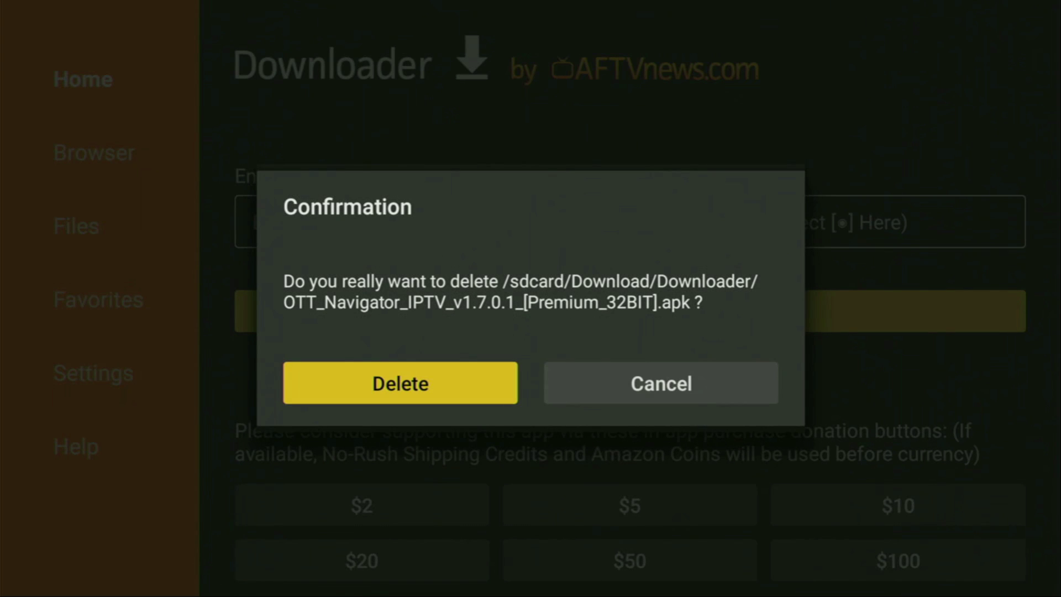
{"action": "key", "text": "Return"}
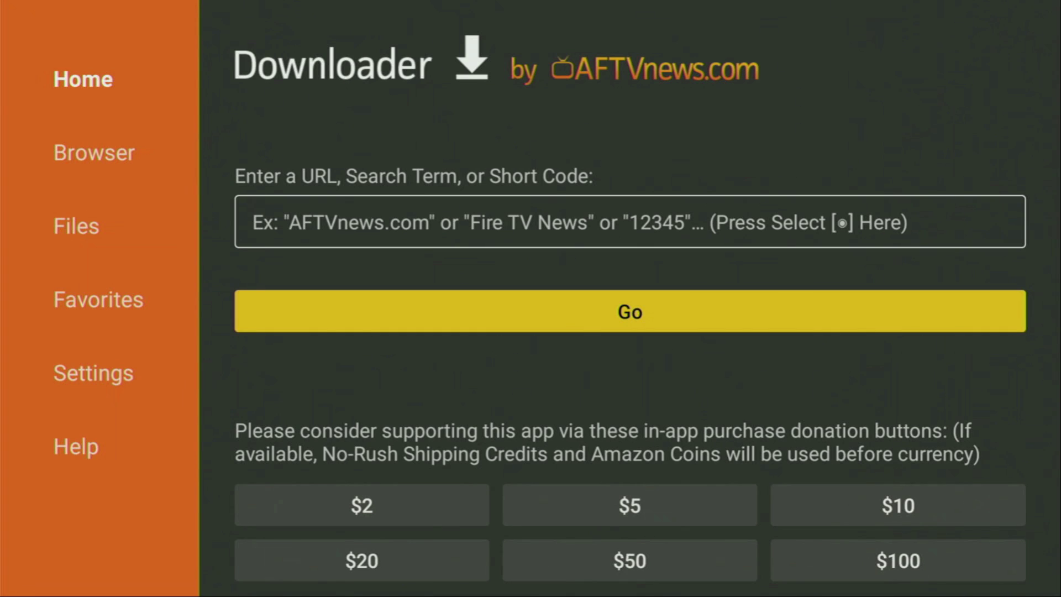
Step: From the Fire TV home screen, use the OTT Navigator tile's Menu option Move to front
{"action": "key", "text": "Home"}
{"action": "key", "text": "Right"}
{"action": "key", "text": "Right"}
{"action": "key", "text": "Right"}
{"action": "key", "text": "Right"}
{"action": "key", "text": "Right"}
{"action": "key", "text": "Right"}
{"action": "key", "text": "Right"}
{"action": "key", "text": "Right"}
{"action": "key", "text": "Return"}
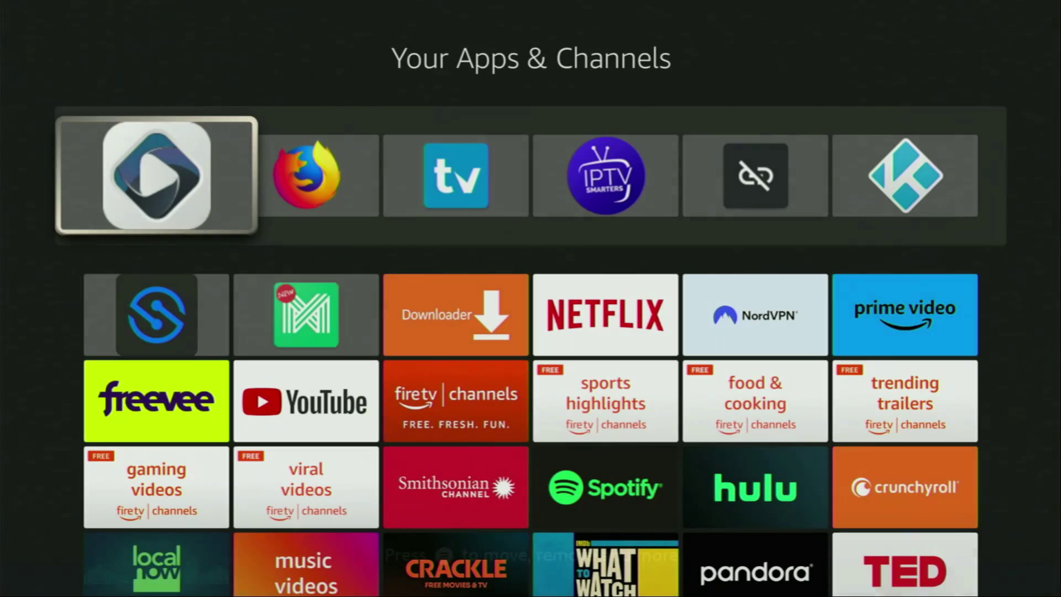
{"action": "key", "text": "Down"}
{"action": "key", "text": "Down"}
{"action": "key", "text": "Down"}
{"action": "key", "text": "Down"}
{"action": "key", "text": "Down"}
{"action": "key", "text": "Down"}
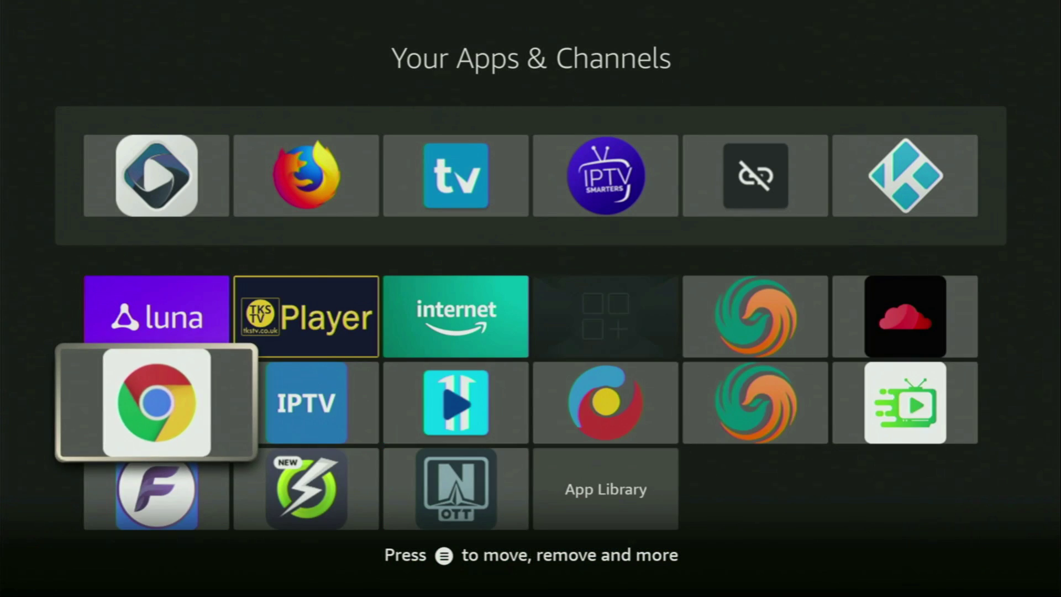
{"action": "key", "text": "Down"}
{"action": "key", "text": "Right"}
{"action": "key", "text": "Right"}
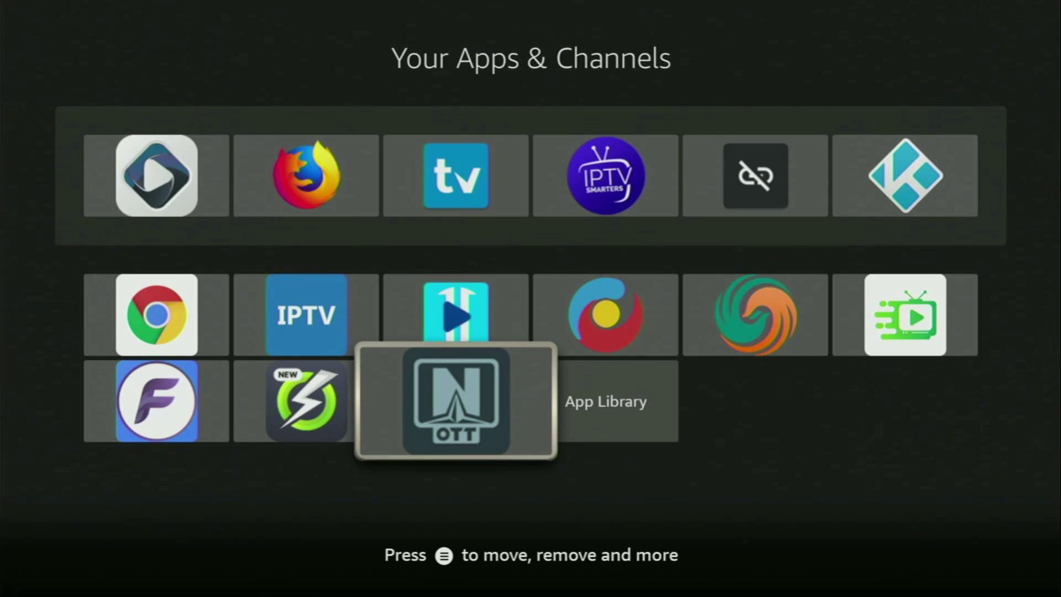
{"action": "key", "text": "Menu"}
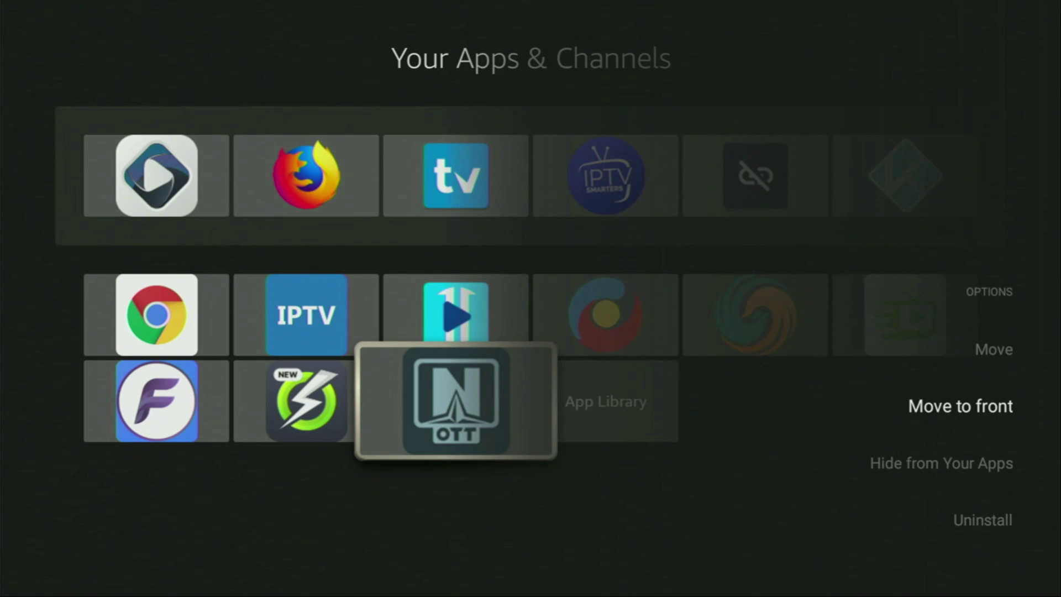
{"action": "key", "text": "Return"}
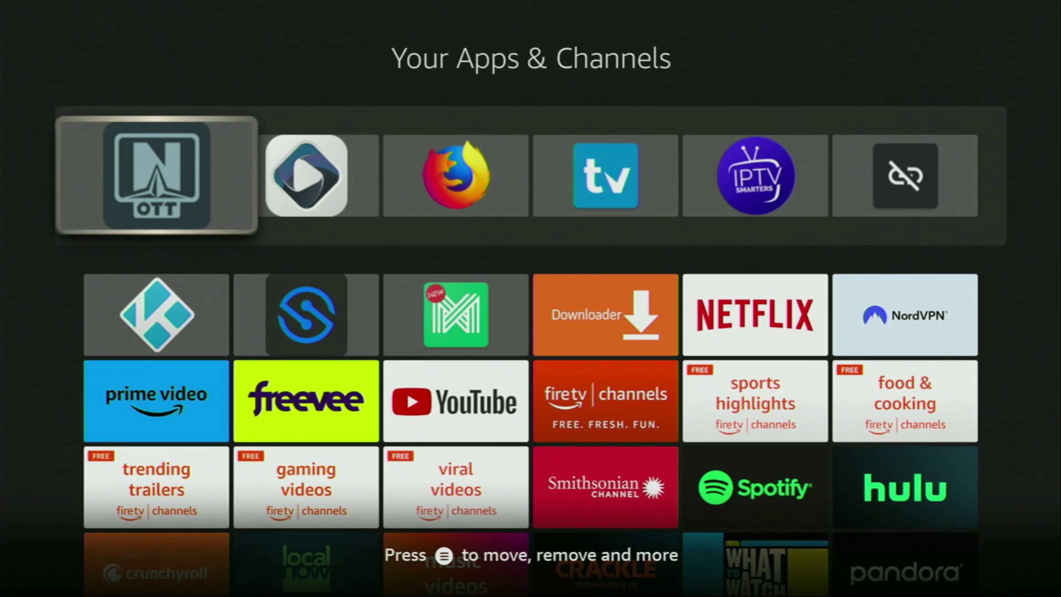
{"action": "key", "text": "Down"}
{"action": "key", "text": "Right"}
{"action": "key", "text": "Right"}
{"action": "key", "text": "Right"}
{"action": "key", "text": "Right"}
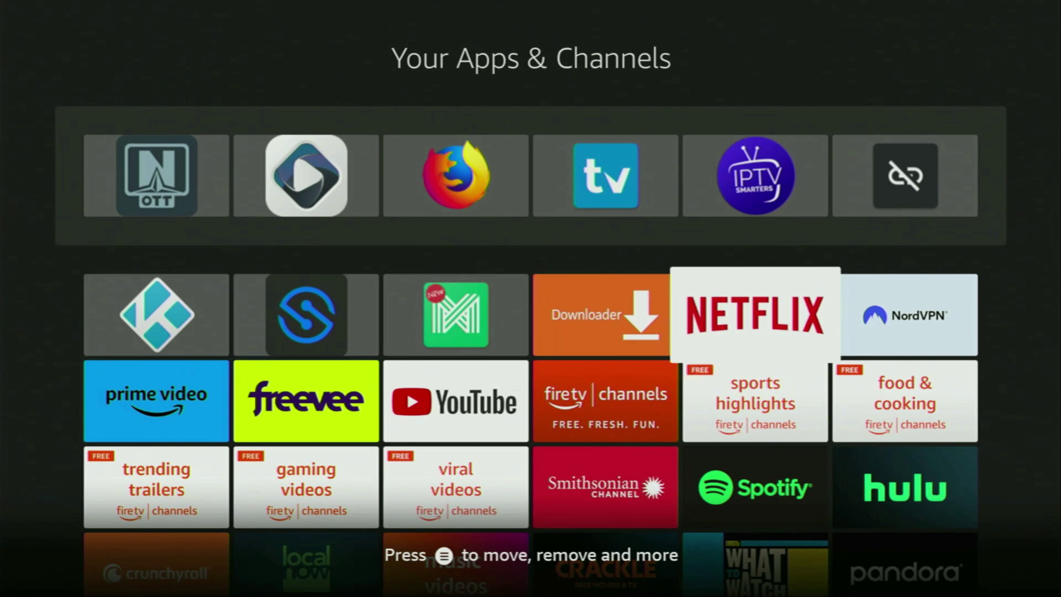
{"action": "key", "text": "Right"}
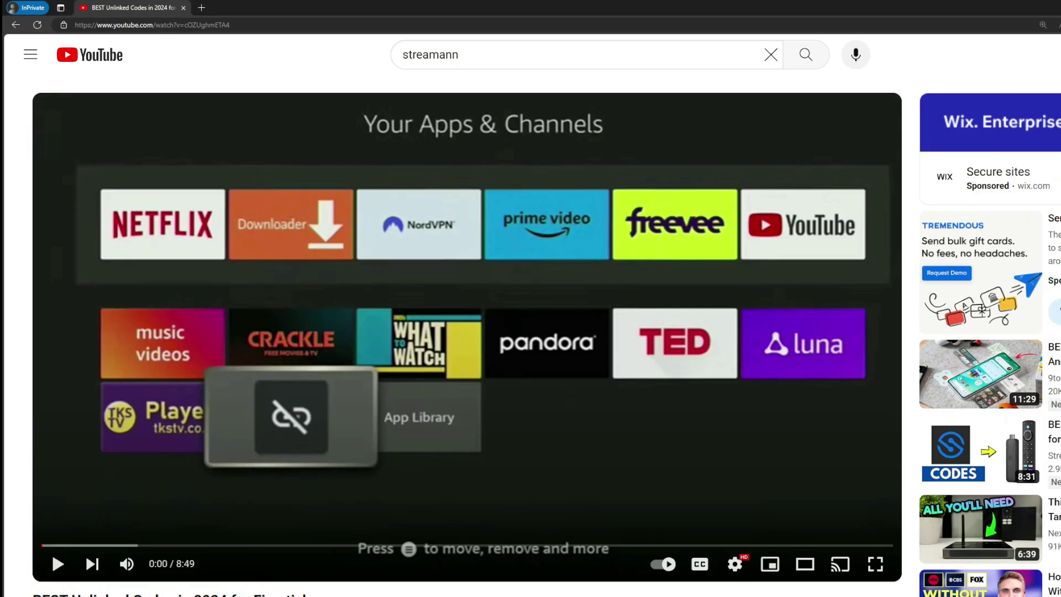
{"action": "scroll", "coordinate": [379, 483], "scroll_direction": "down", "scroll_amount": 6}
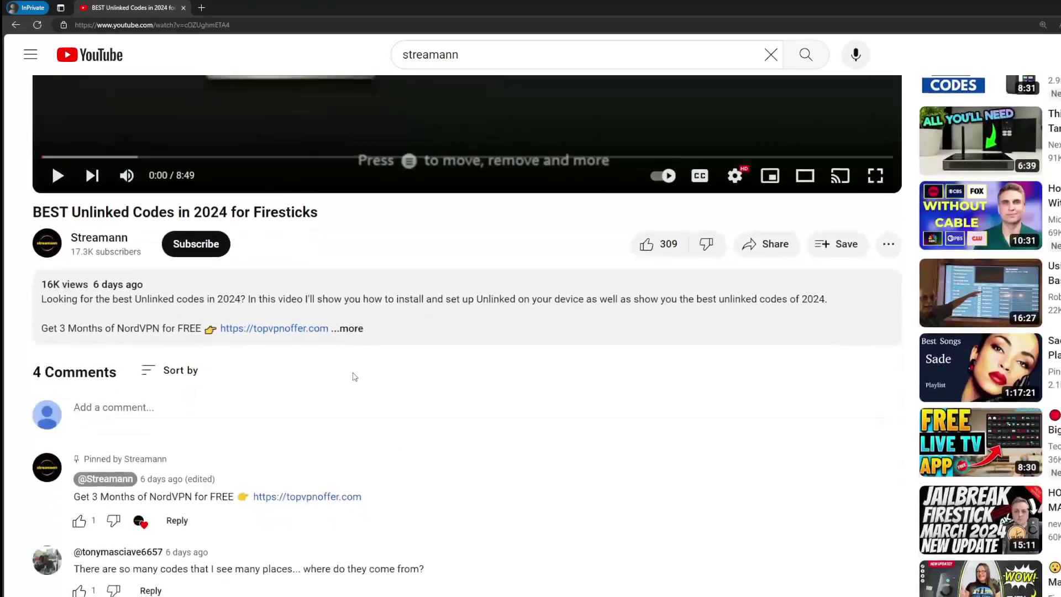
{"action": "left_click", "coordinate": [344, 332]}
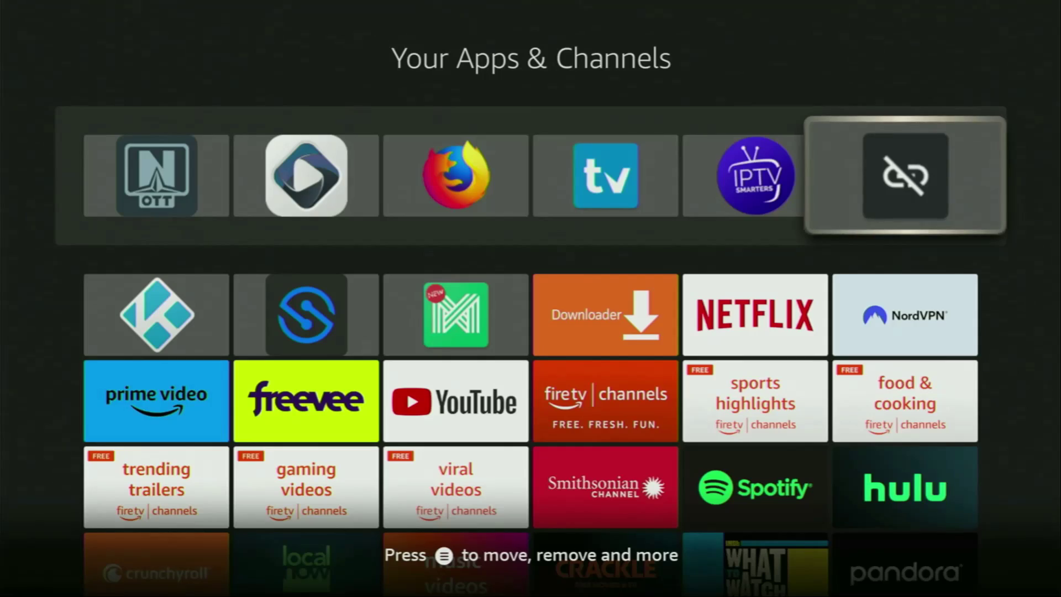
Step: Launch OTT Navigator and apply its initial URL dialog to reach the Add provider list
{"action": "key", "text": "Left"}
{"action": "key", "text": "Left"}
{"action": "key", "text": "Left"}
{"action": "key", "text": "Left"}
{"action": "key", "text": "Left"}
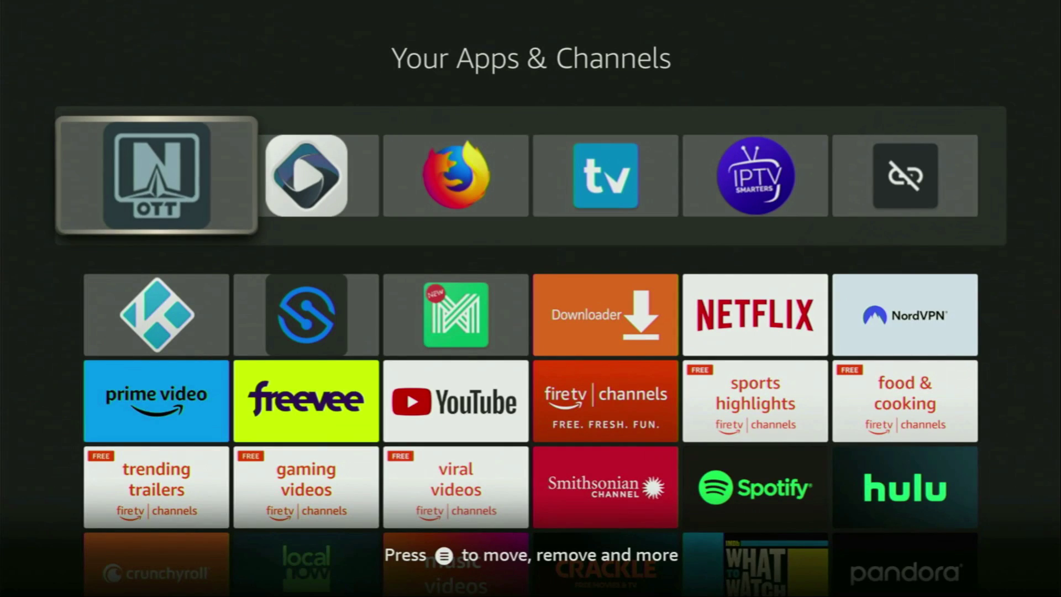
{"action": "key", "text": "Return"}
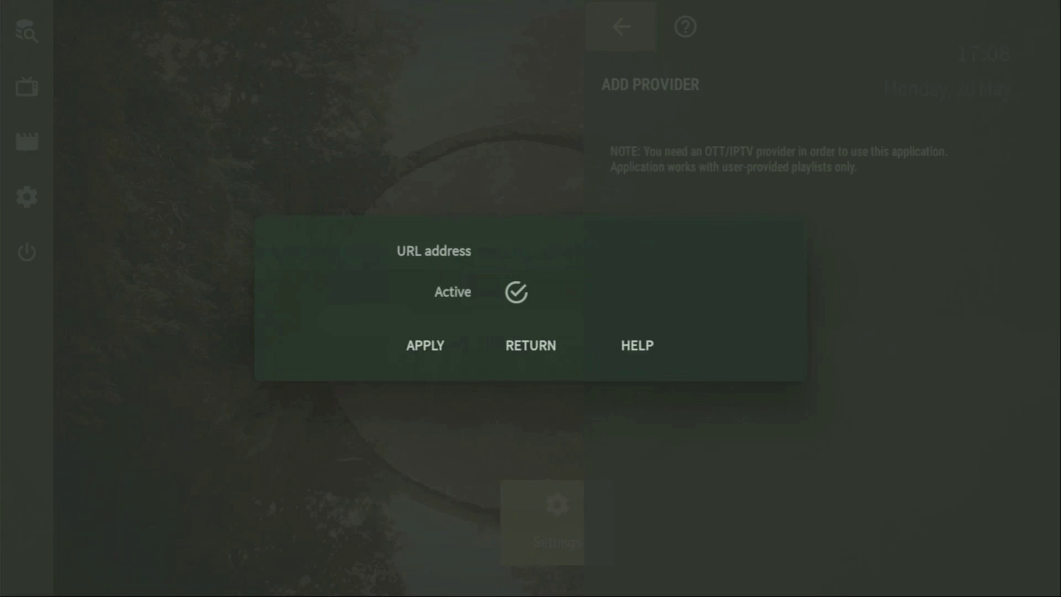
{"action": "key", "text": "Down"}
{"action": "key", "text": "Up"}
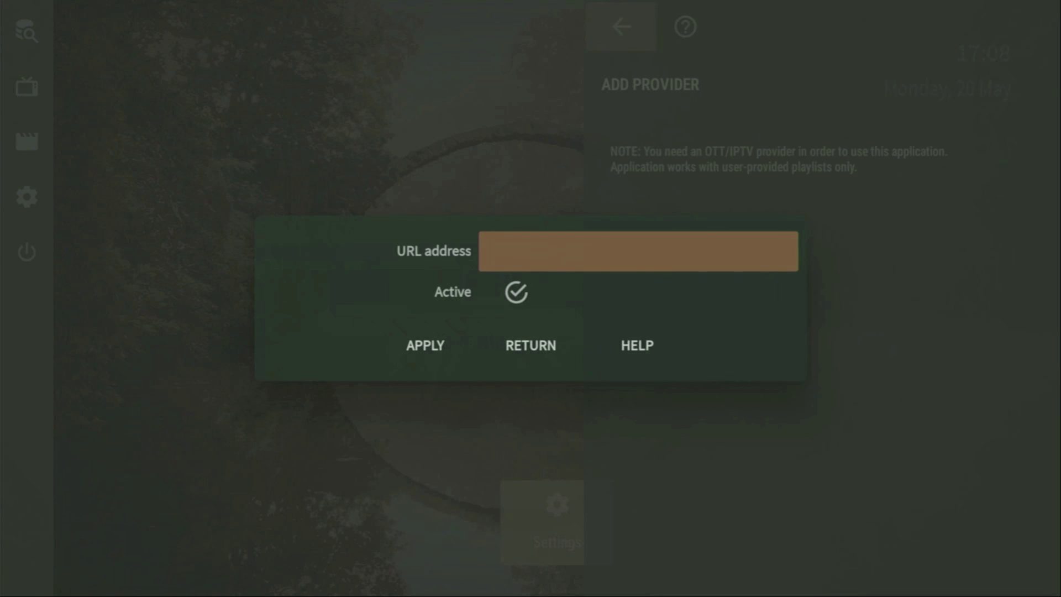
{"action": "key", "text": "Down"}
{"action": "key", "text": "Down"}
{"action": "key", "text": "Left"}
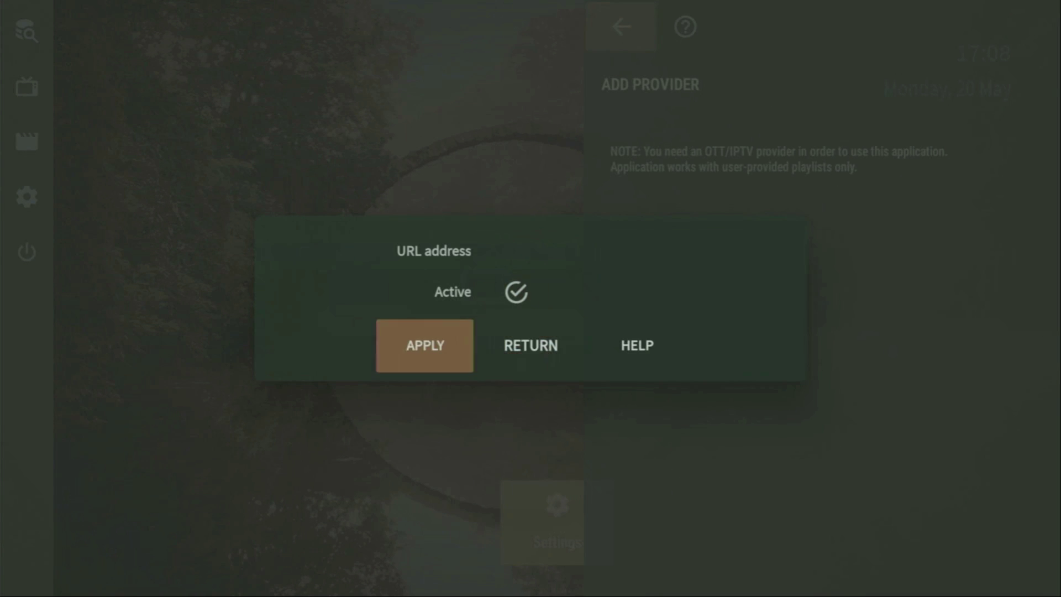
{"action": "key", "text": "Return"}
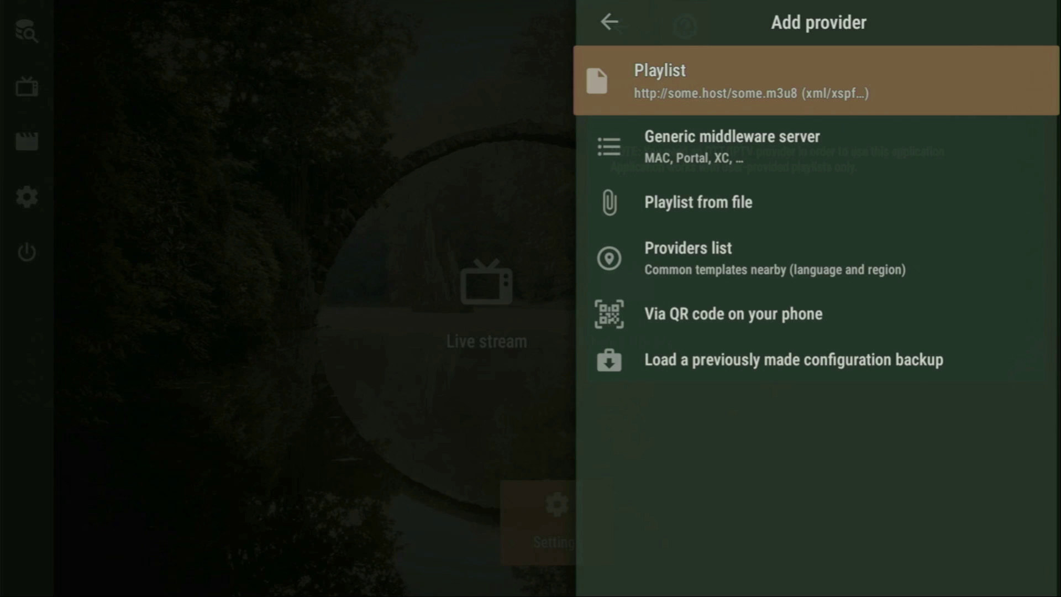
Step: Choose Generic middleware server, then Xtream Codes as the provider type
{"action": "key", "text": "Down"}
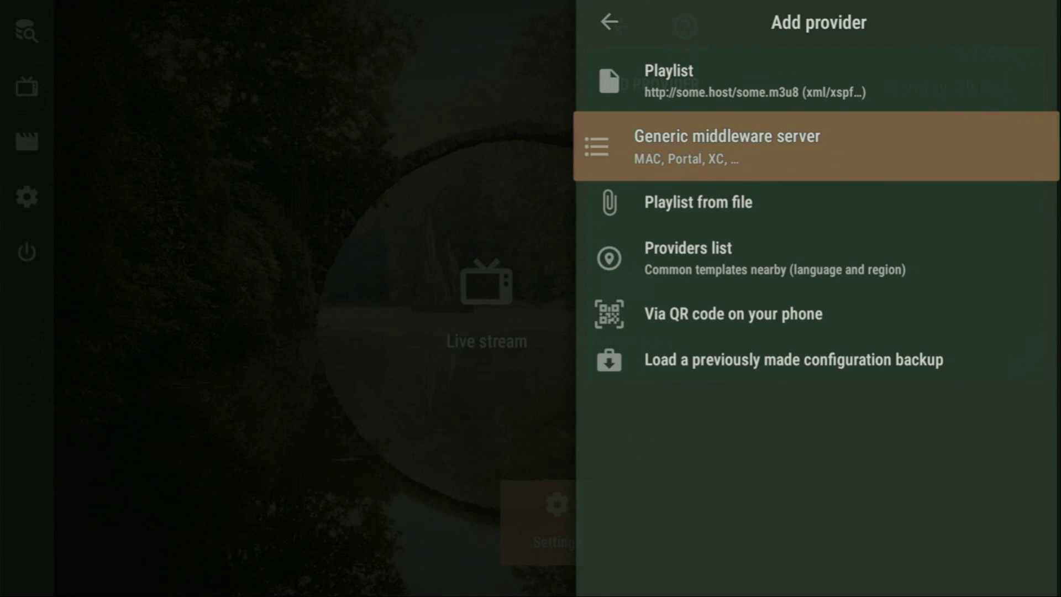
{"action": "key", "text": "Return"}
{"action": "key", "text": "Down"}
{"action": "key", "text": "Down"}
{"action": "key", "text": "Down"}
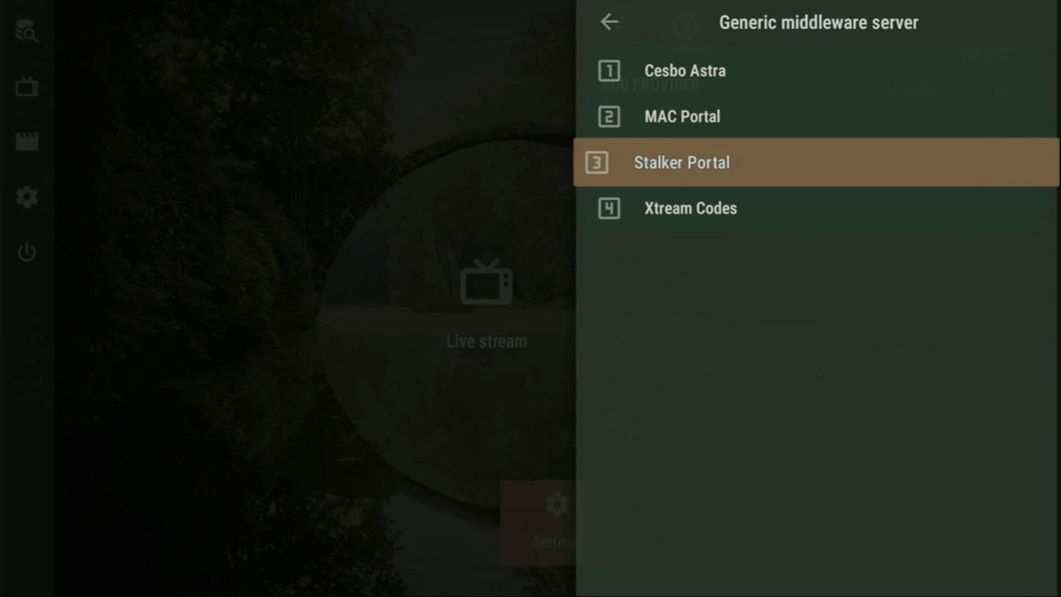
{"action": "key", "text": "Return"}
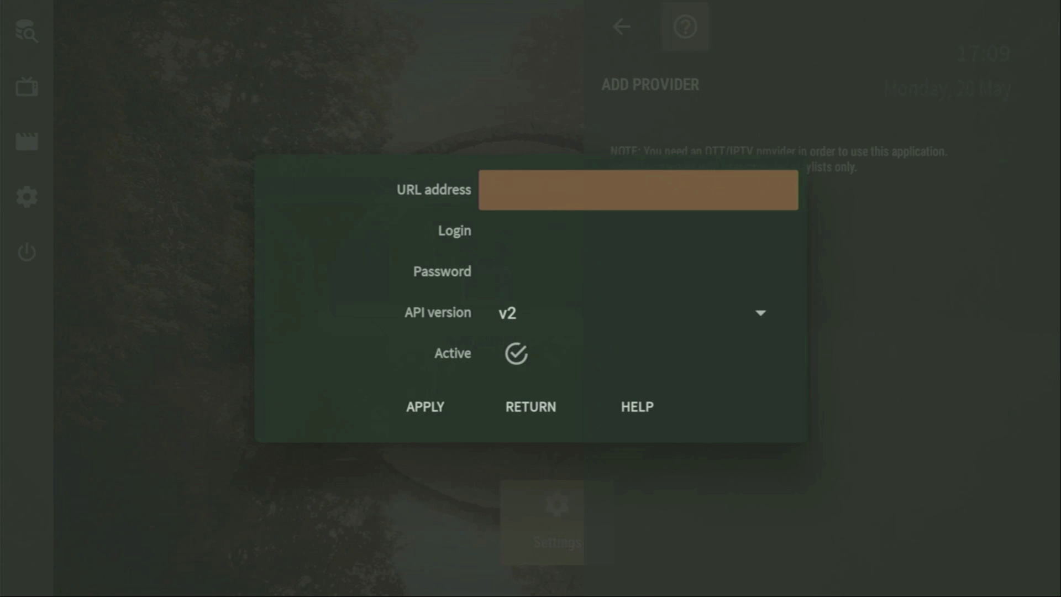
Step: Enter the provider's URL, login and password, apply them, and return to the home screen
{"action": "key", "text": "Down"}
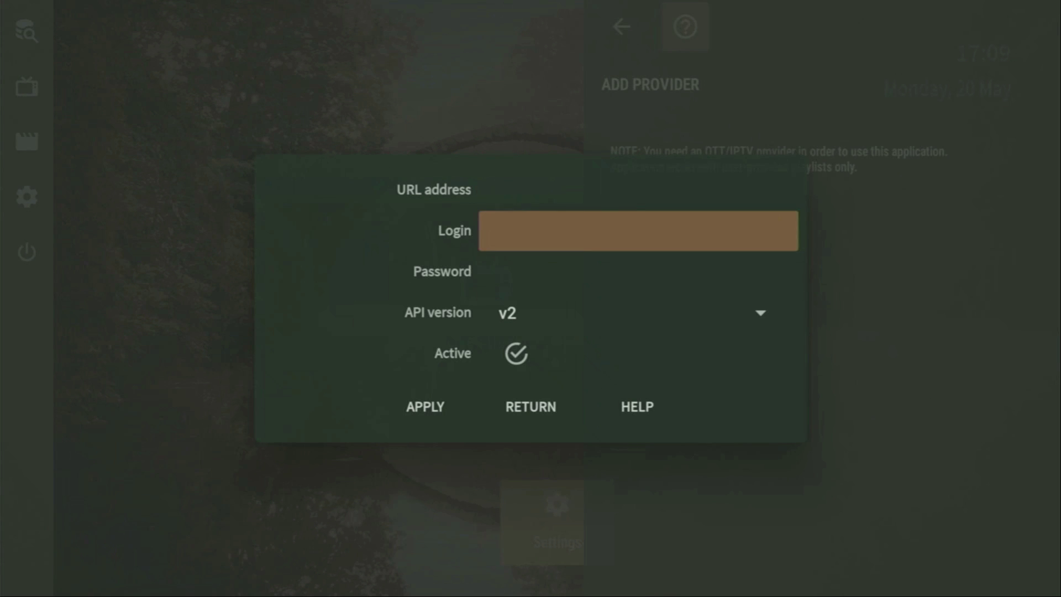
{"action": "key", "text": "Down"}
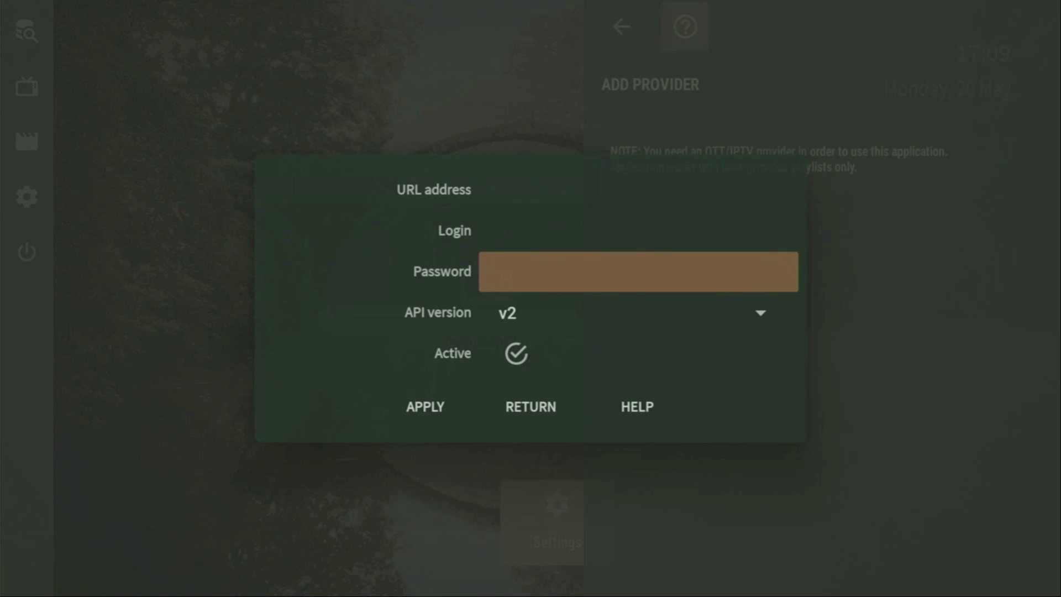
{"action": "key", "text": "Down"}
{"action": "key", "text": "Down"}
{"action": "key", "text": "Left"}
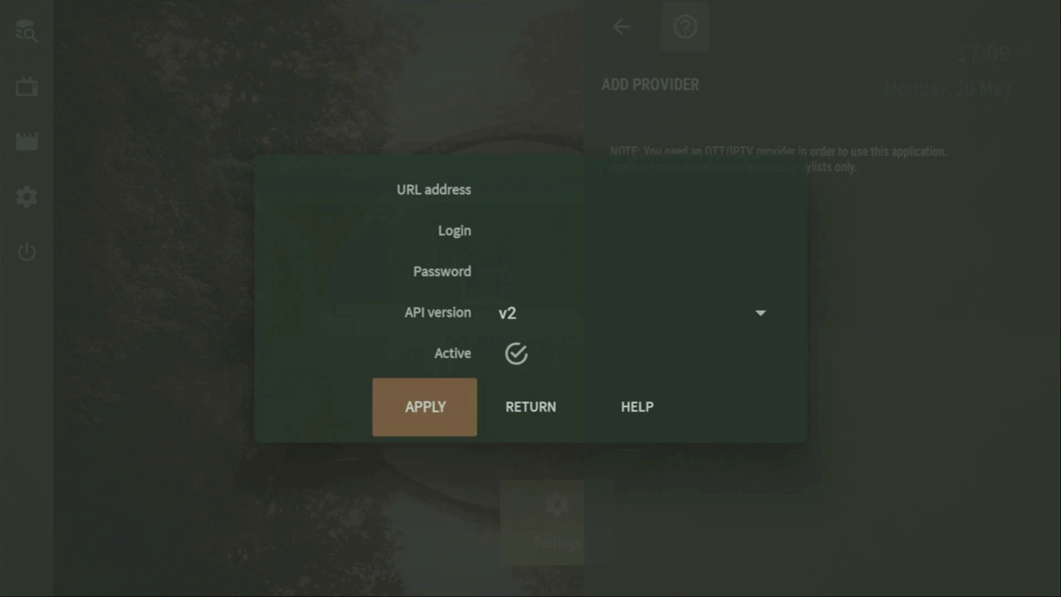
{"action": "key", "text": "Return"}
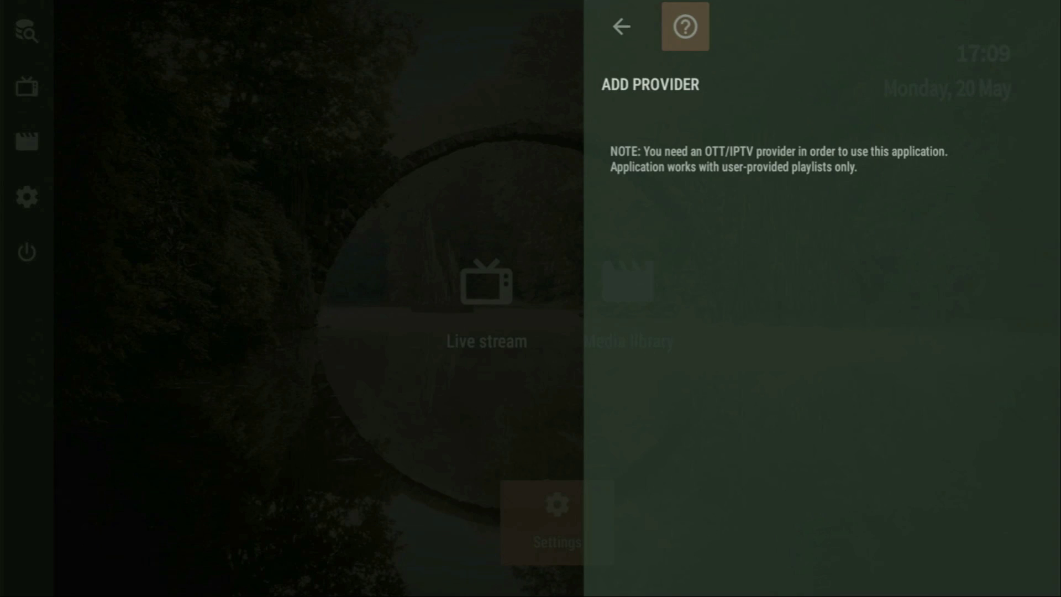
{"action": "key", "text": "Escape"}
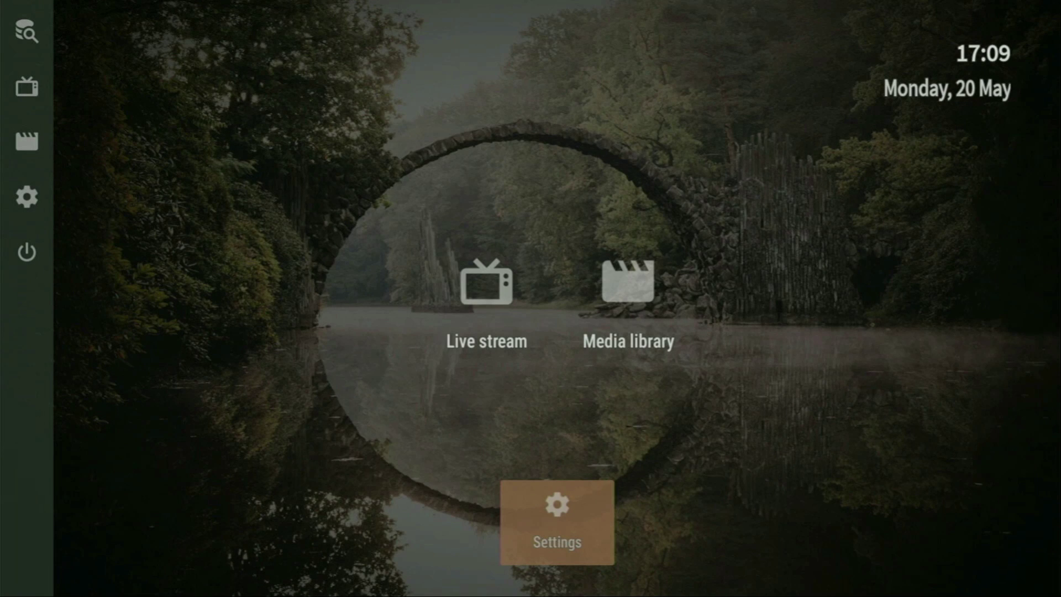